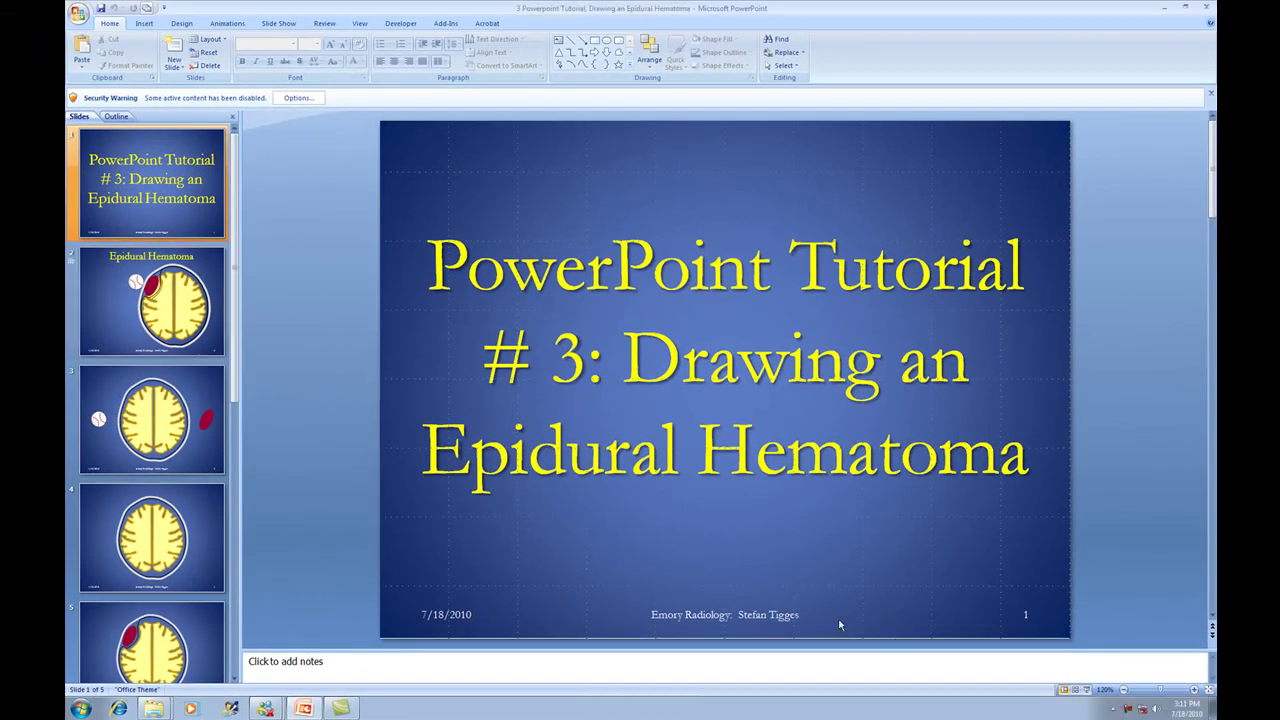
# Start the epidural hematoma tutorial deck as a slide show from the title slide
pyautogui.click(1088, 692)
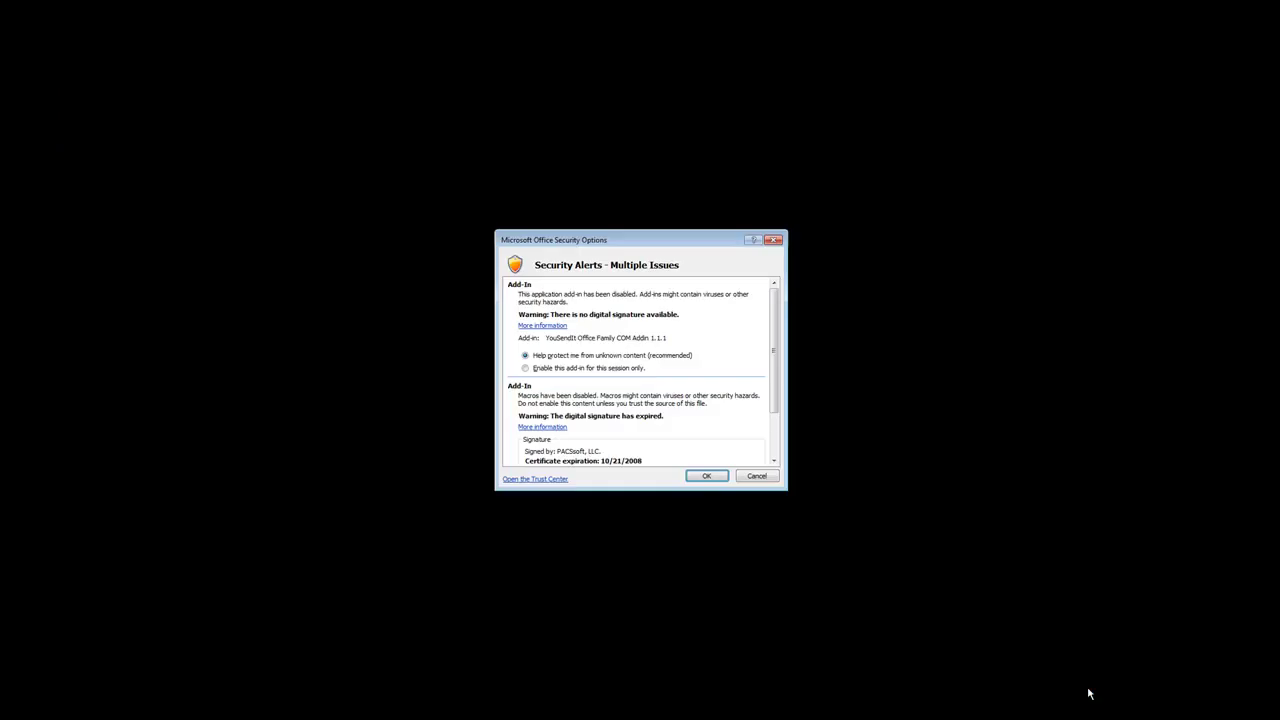
# Dismiss the security alert, advance to the Epidural Hematoma slide, then end the show
pyautogui.click(708, 477)
pyautogui.press('space')
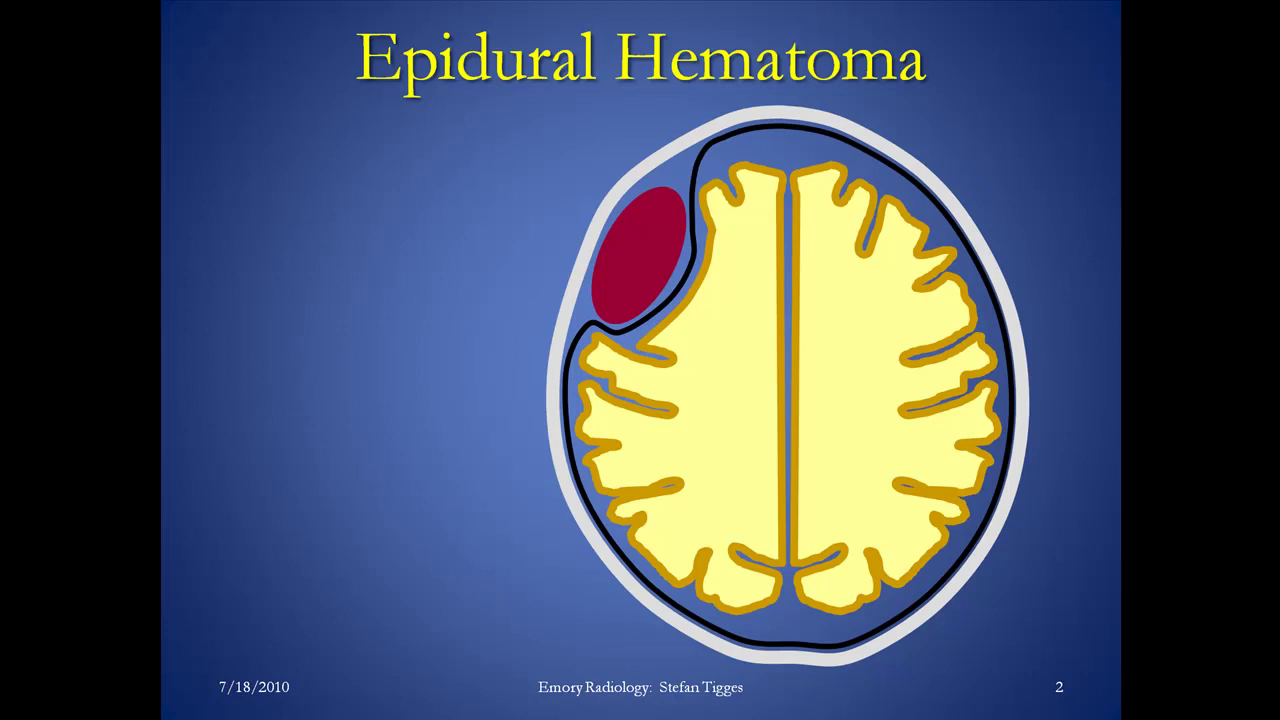
pyautogui.rightClick(262, 378)
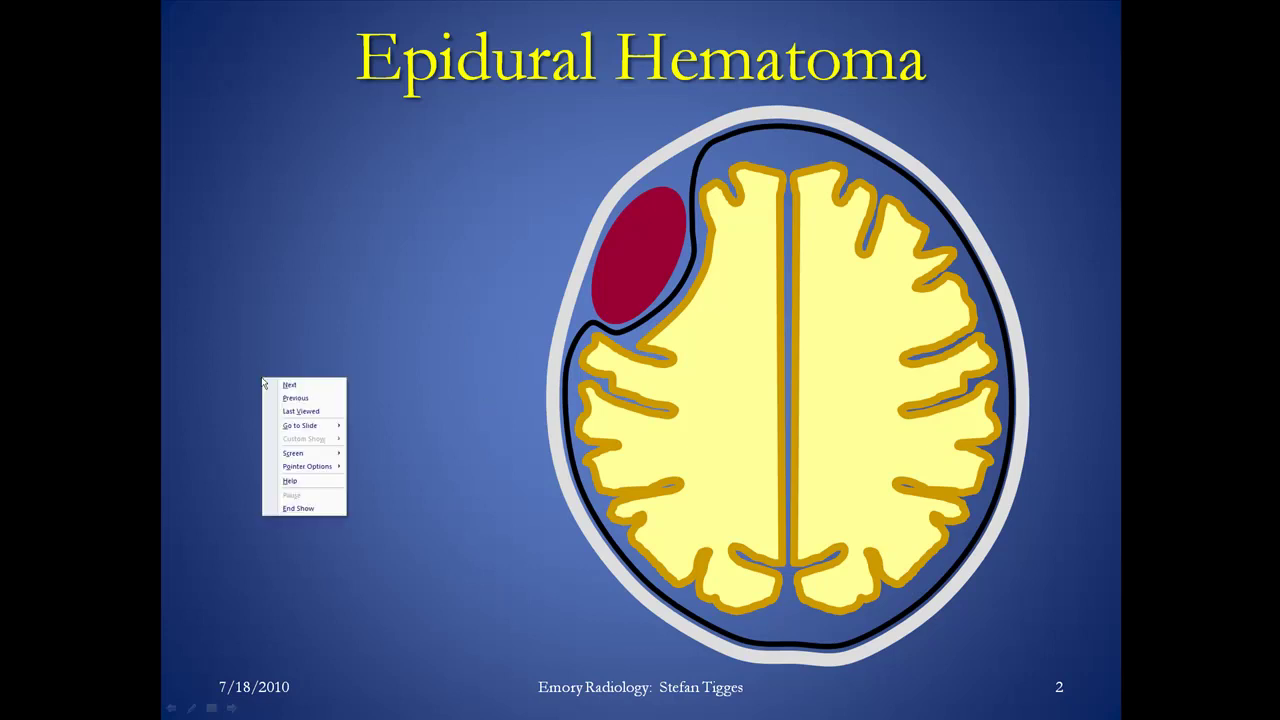
pyautogui.click(297, 508)
# On slide 3, test the red oval against the left frontal skull, undo it, then view slides 5 and 4
pyautogui.press('pagedown')
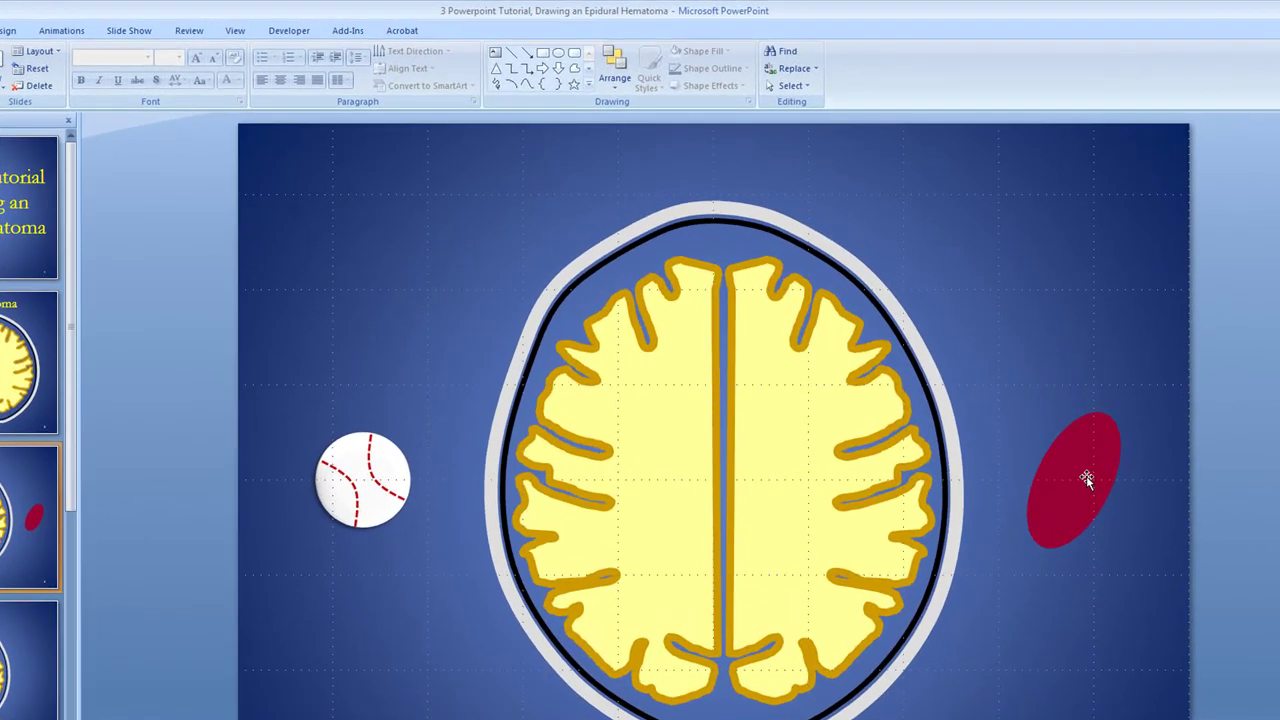
pyautogui.moveTo(1009, 367); pyautogui.dragTo(867, 313)
pyautogui.moveTo(900, 410); pyautogui.dragTo(527, 272)
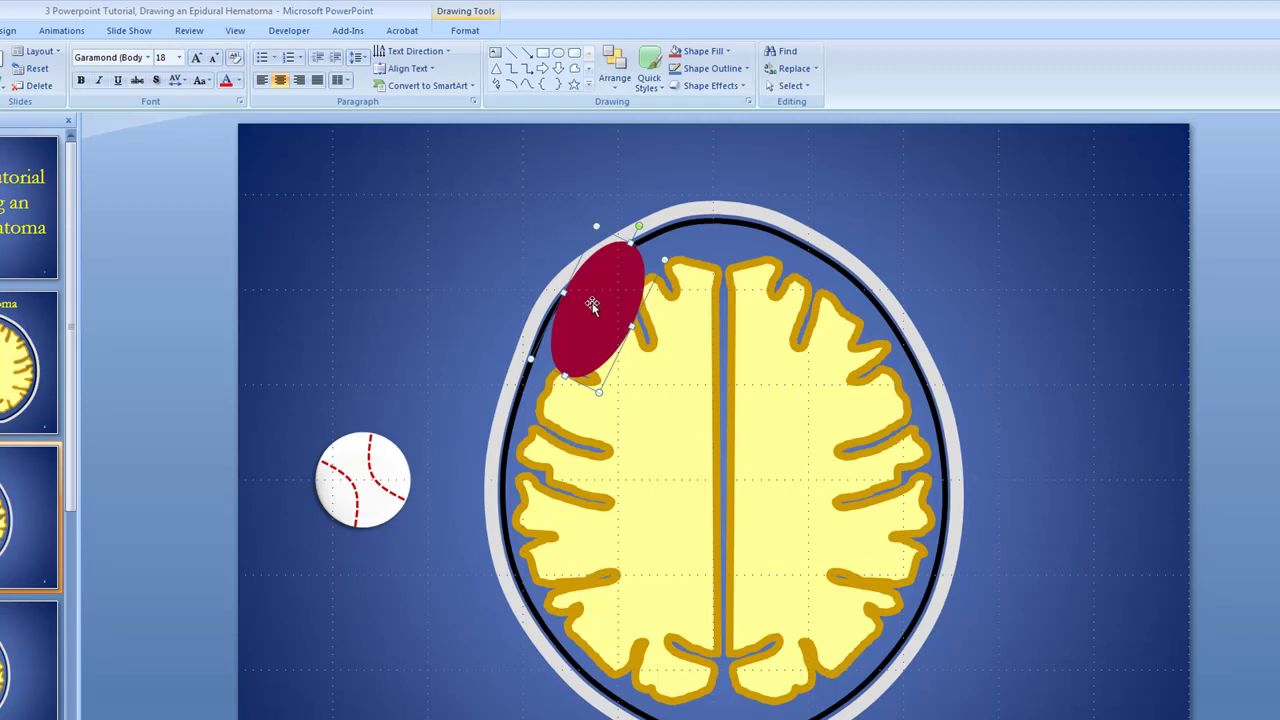
pyautogui.hotkey('ctrl', 'z')
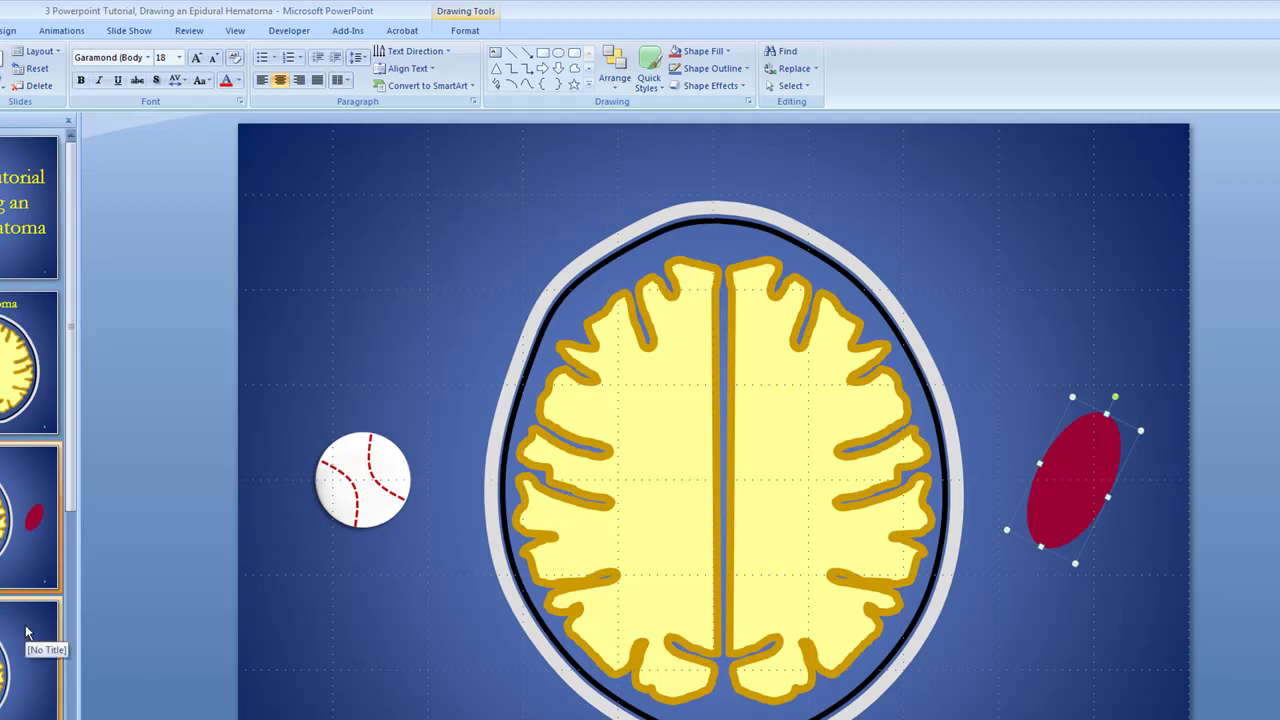
pyautogui.click(186, 609)
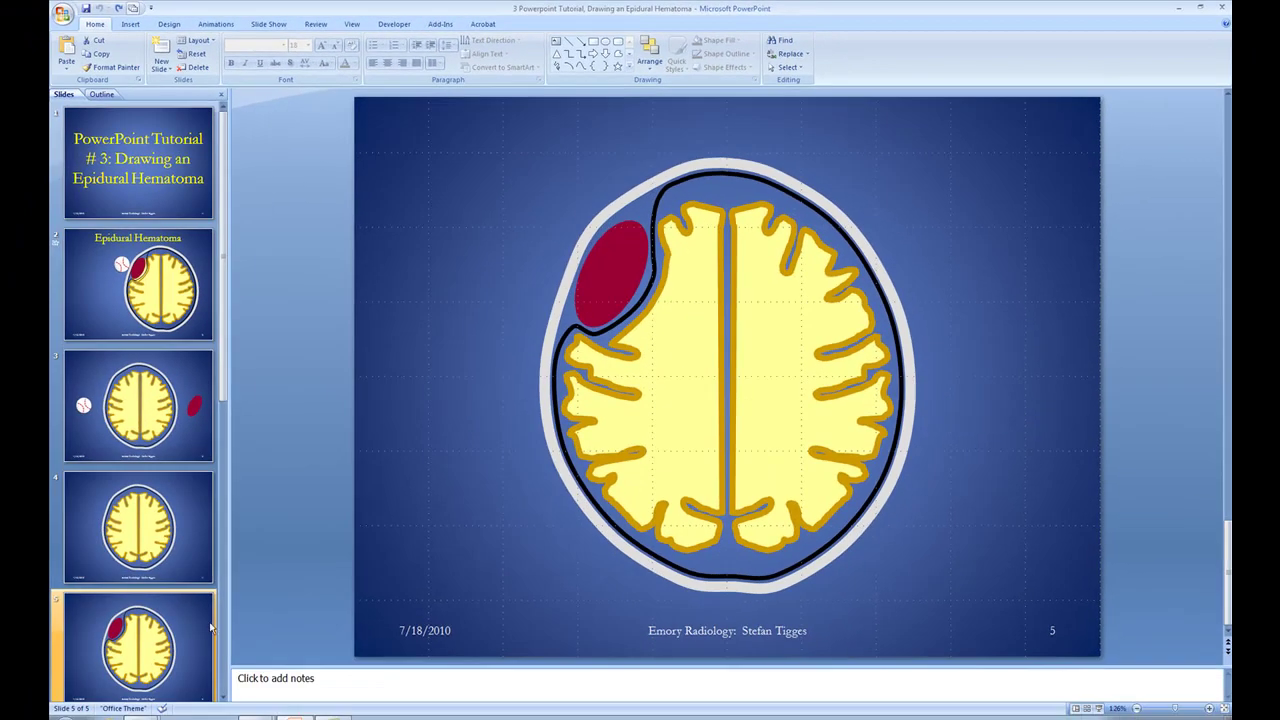
pyautogui.click(187, 502)
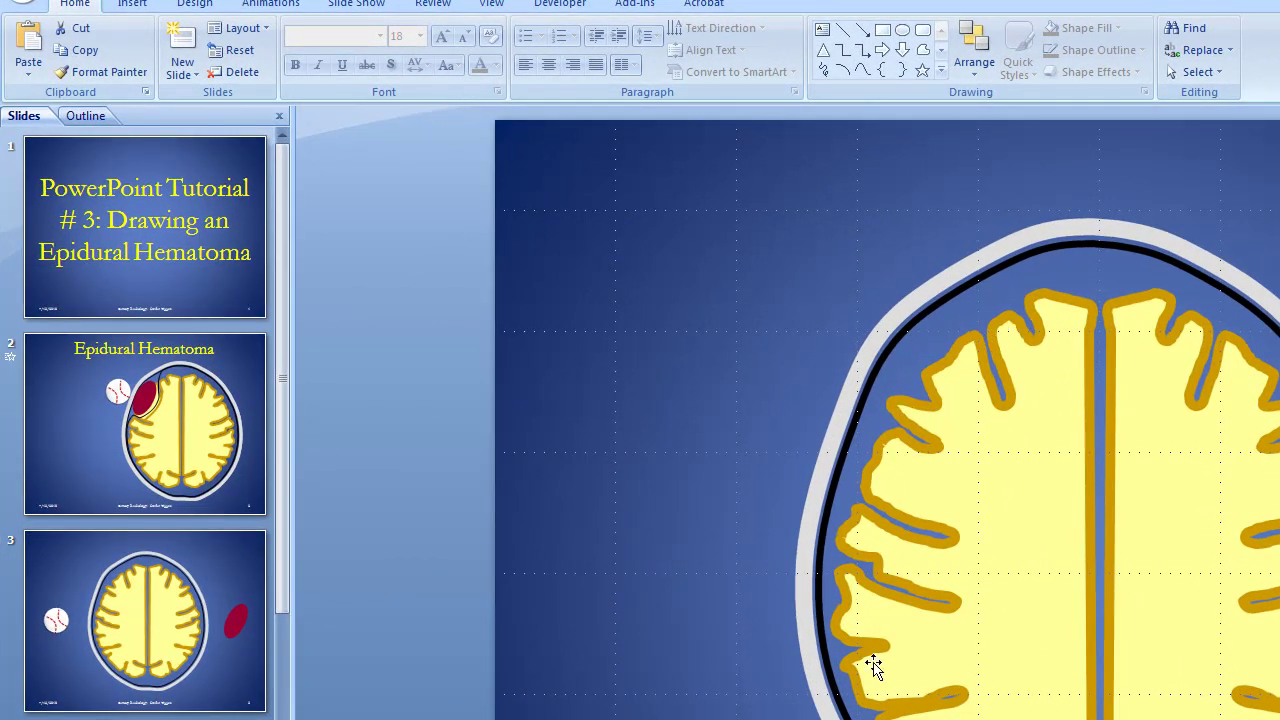
# Ungroup the brain drawing on slide 4 into its separate shapes
pyautogui.click(1000, 488)
pyautogui.rightClick(1000, 488)
pyautogui.moveTo(1147, 572)
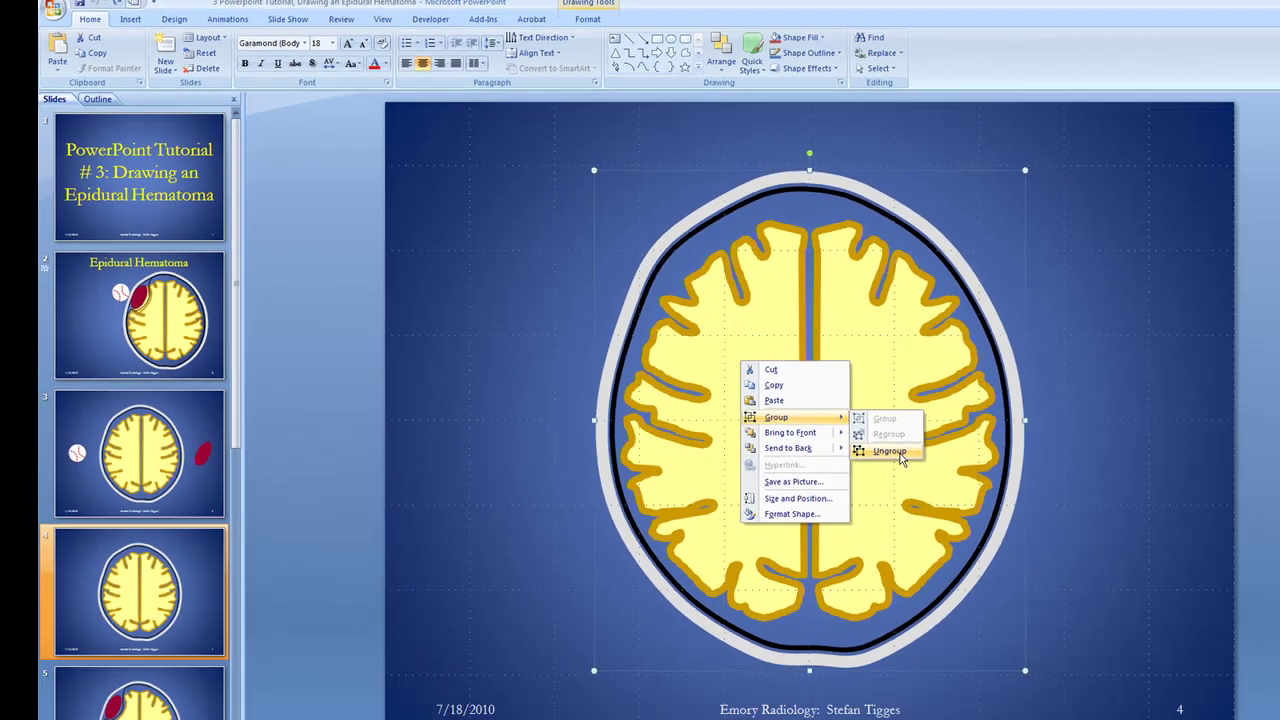
pyautogui.click(1190, 601)
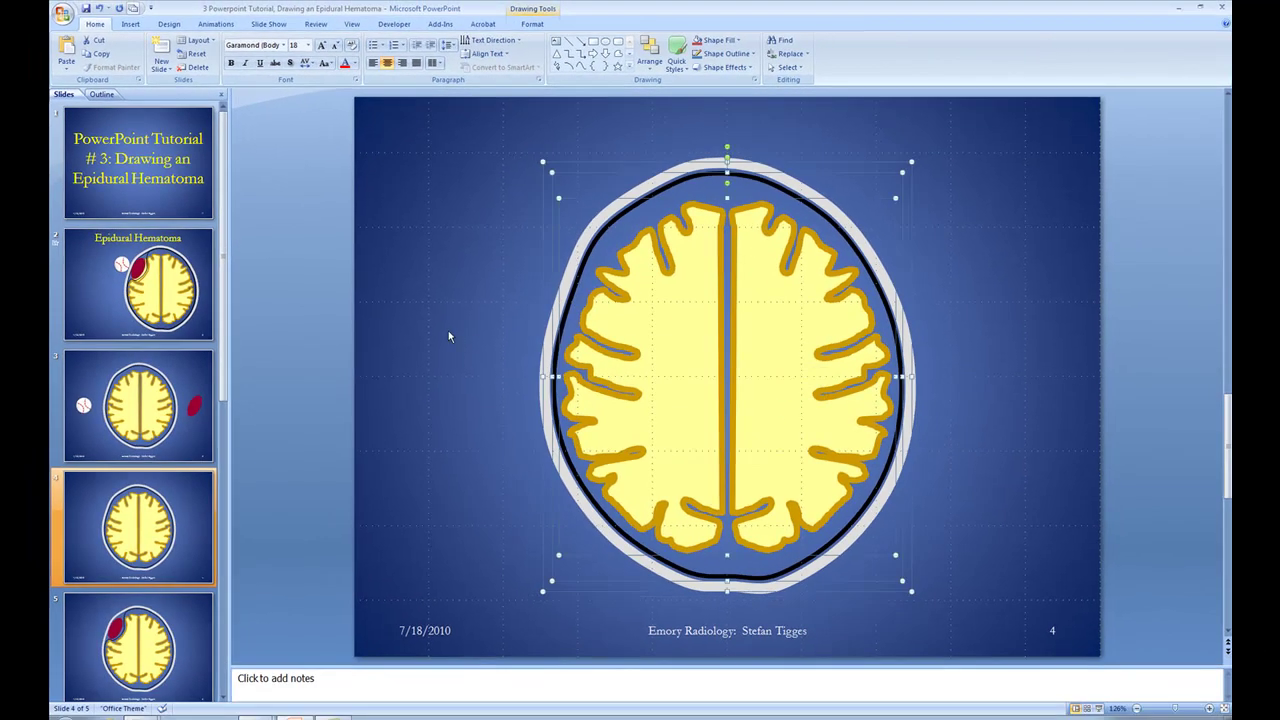
pyautogui.click(622, 489)
# Ungroup the yellow brain into two halves, select the left hemisphere, and check slide 5
pyautogui.click(684, 305)
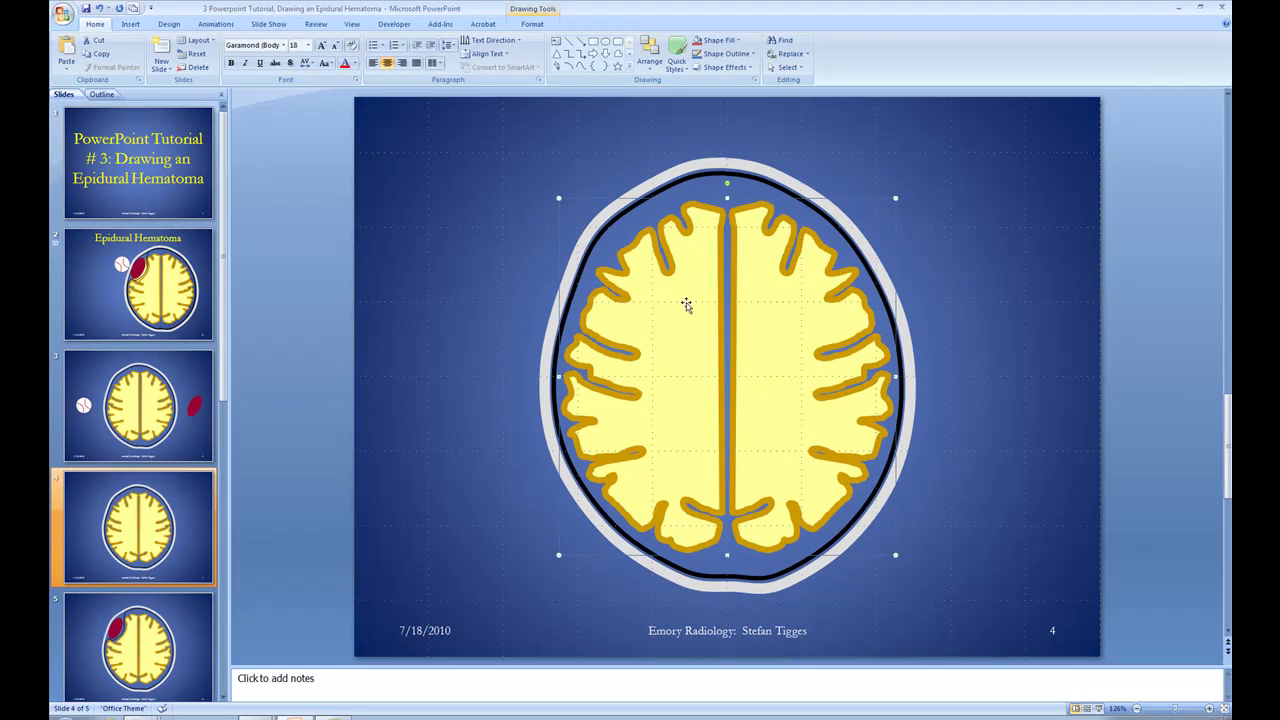
pyautogui.rightClick(686, 303)
pyautogui.moveTo(728, 354)
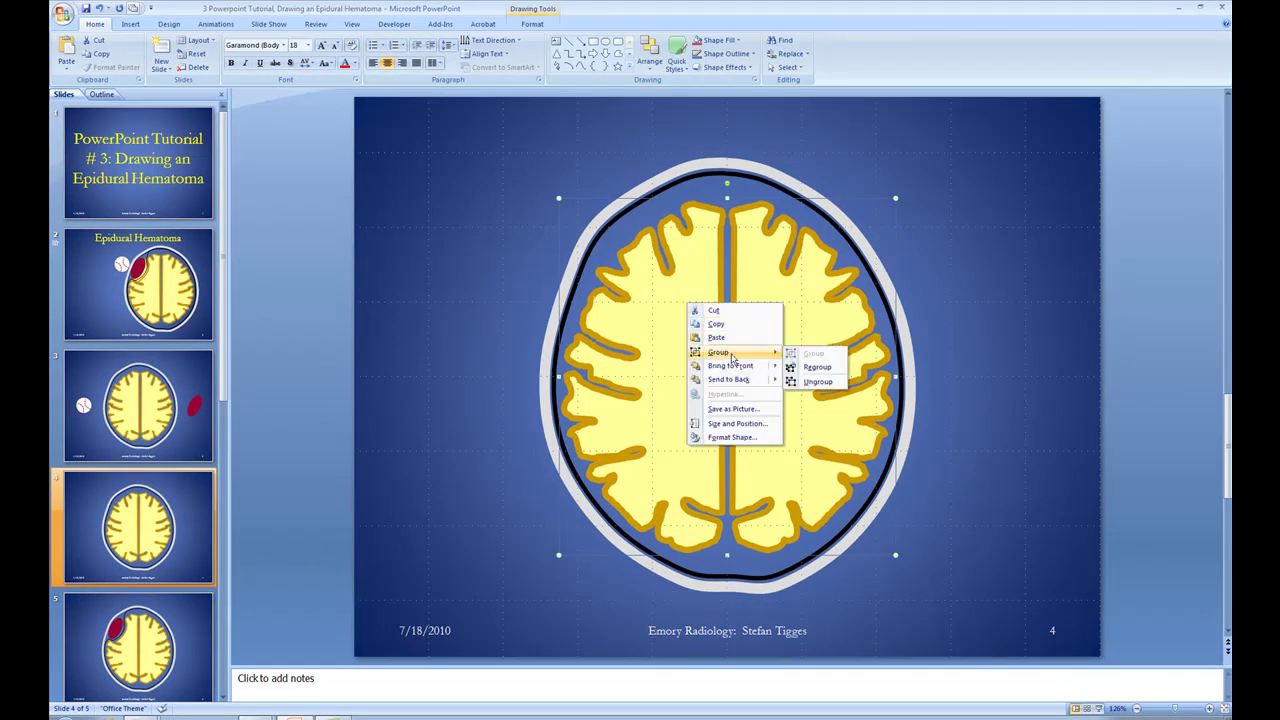
pyautogui.click(824, 384)
pyautogui.click(462, 293)
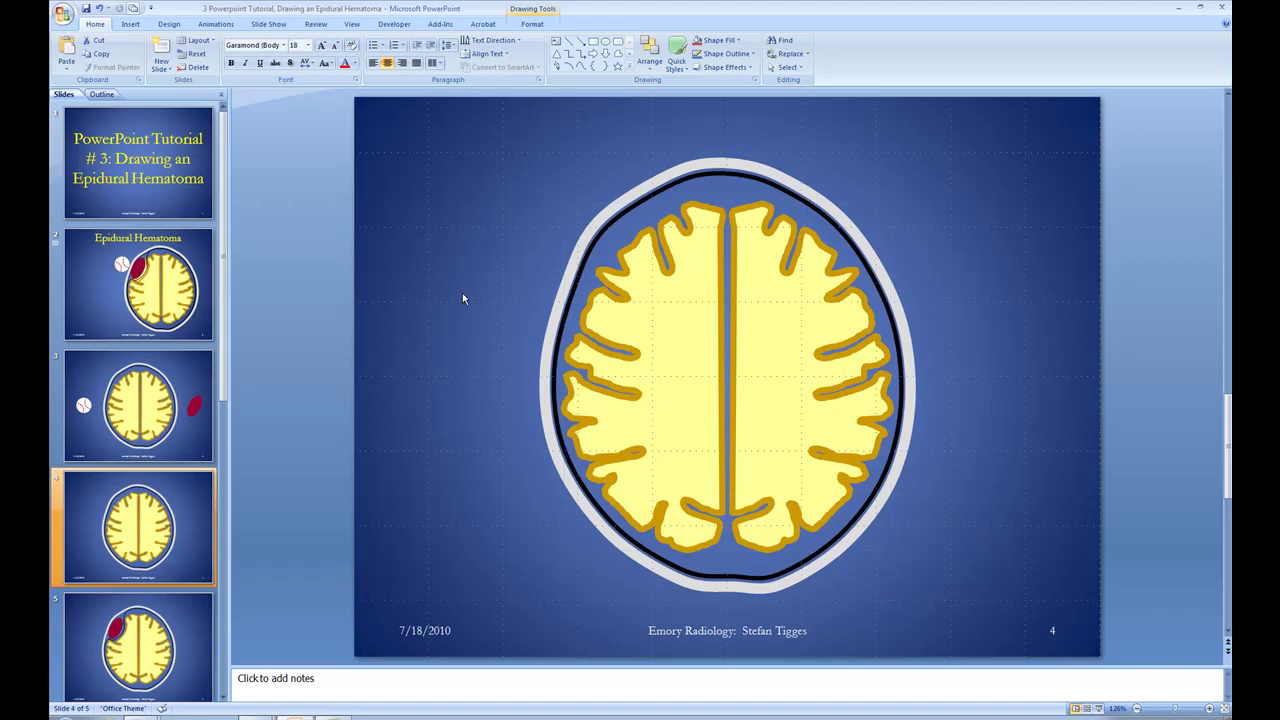
pyautogui.click(646, 323)
pyautogui.click(188, 627)
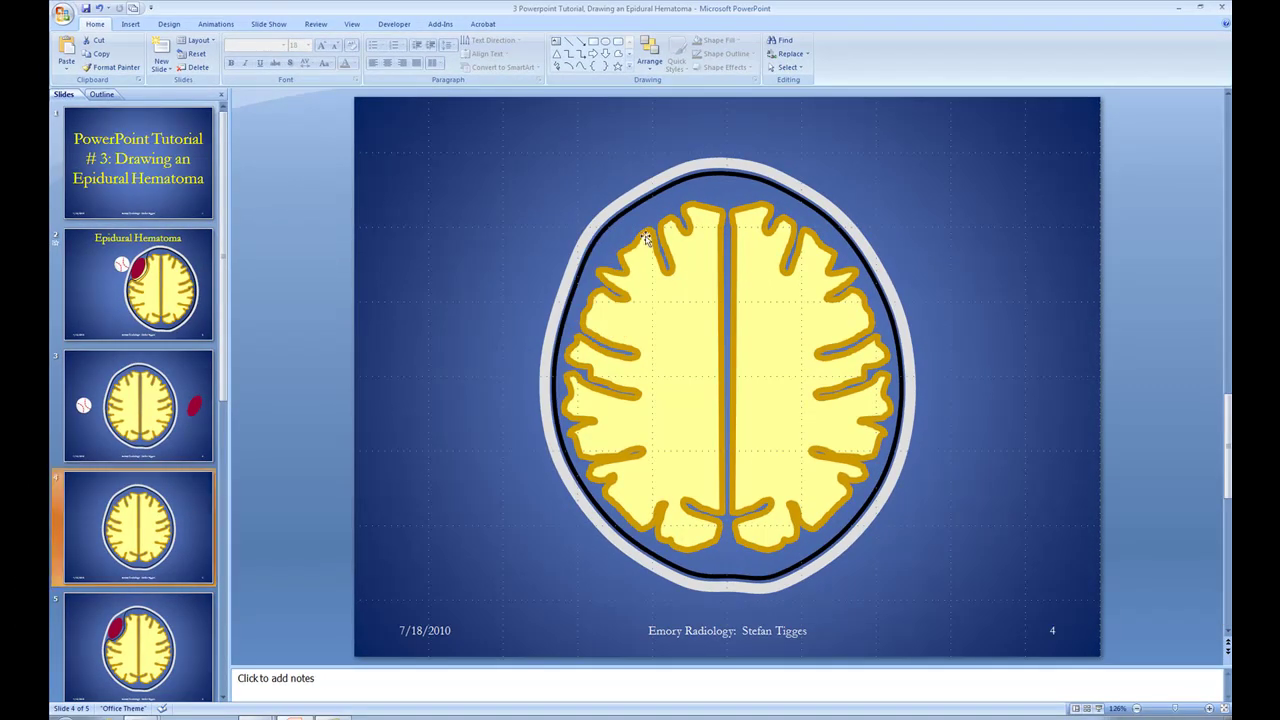
# Enter Edit Points on the left hemisphere and delete four points along its upper-left cortex edge
pyautogui.click(645, 236)
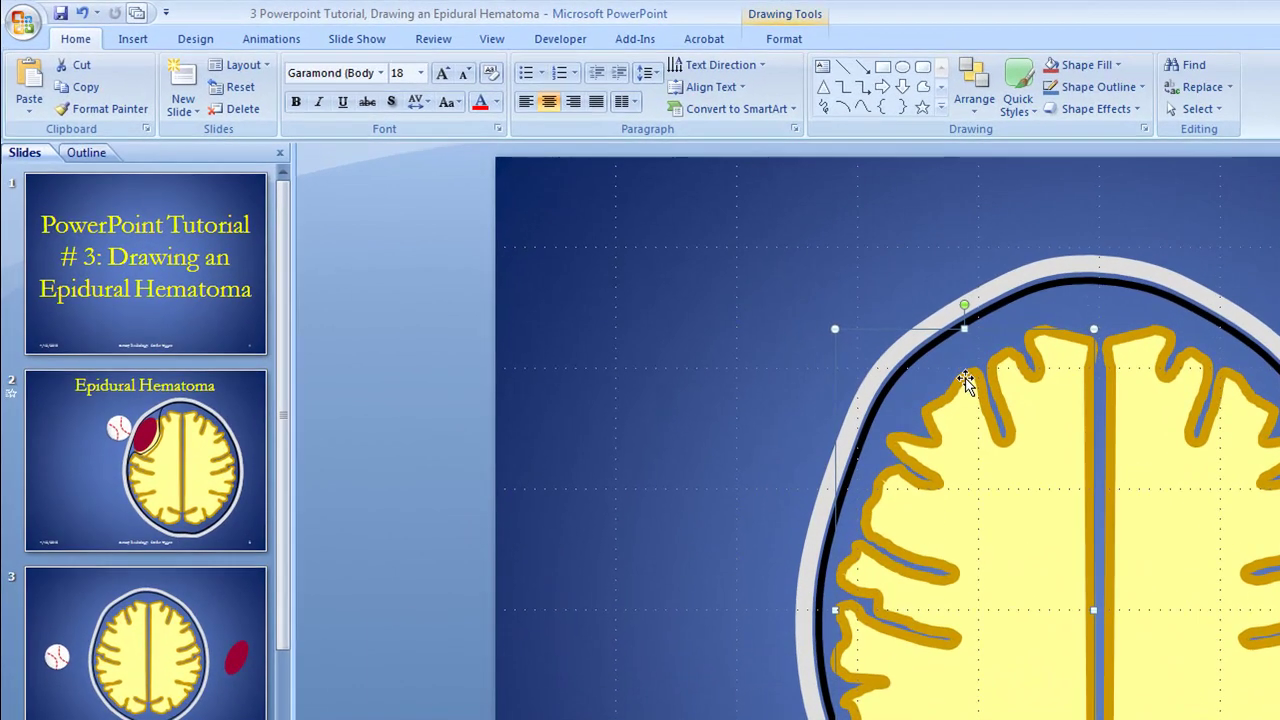
pyautogui.rightClick(645, 238)
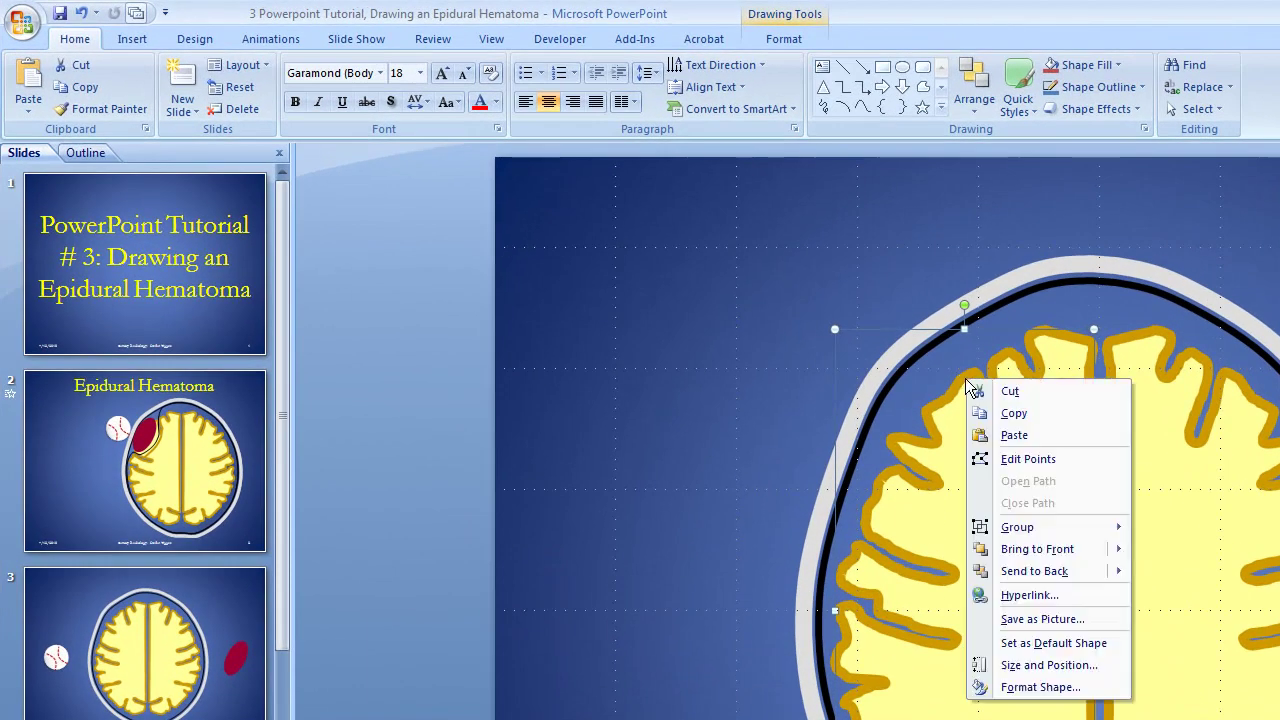
pyautogui.click(1040, 470)
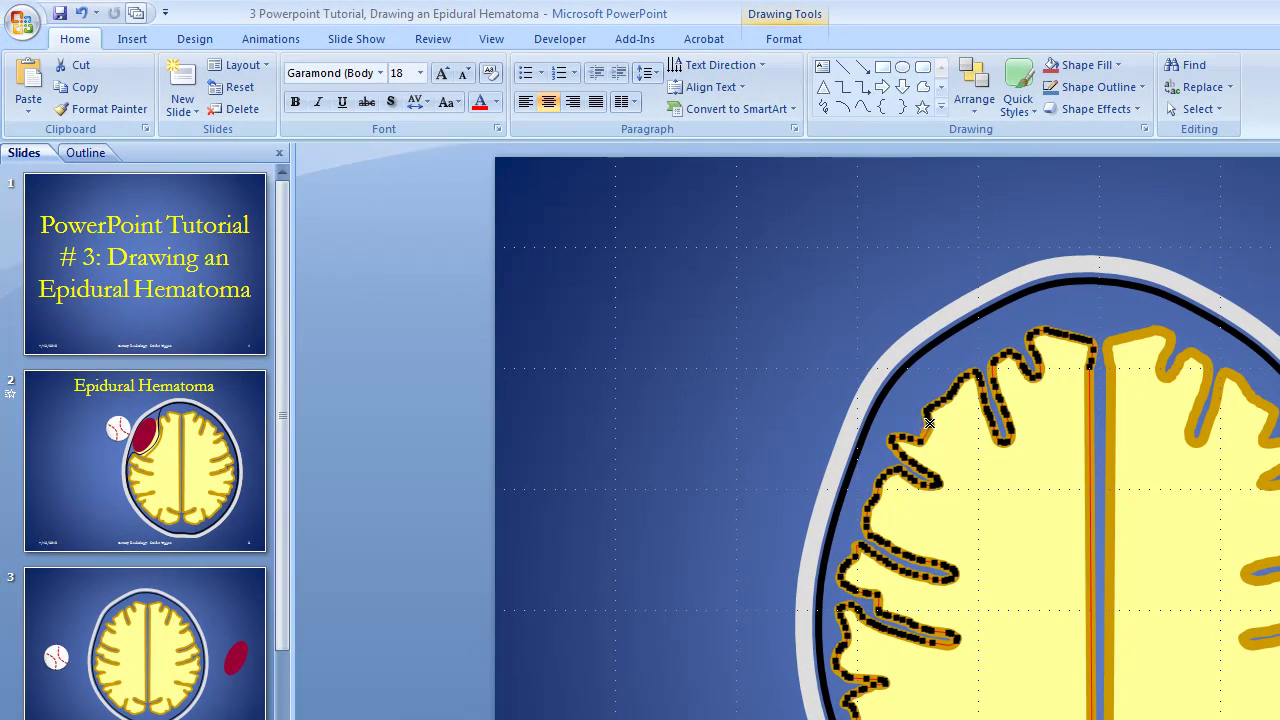
pyautogui.keyDown('ctrl'); pyautogui.click(926, 408); pyautogui.keyUp('ctrl')
pyautogui.keyDown('ctrl'); pyautogui.click(903, 438); pyautogui.keyUp('ctrl')
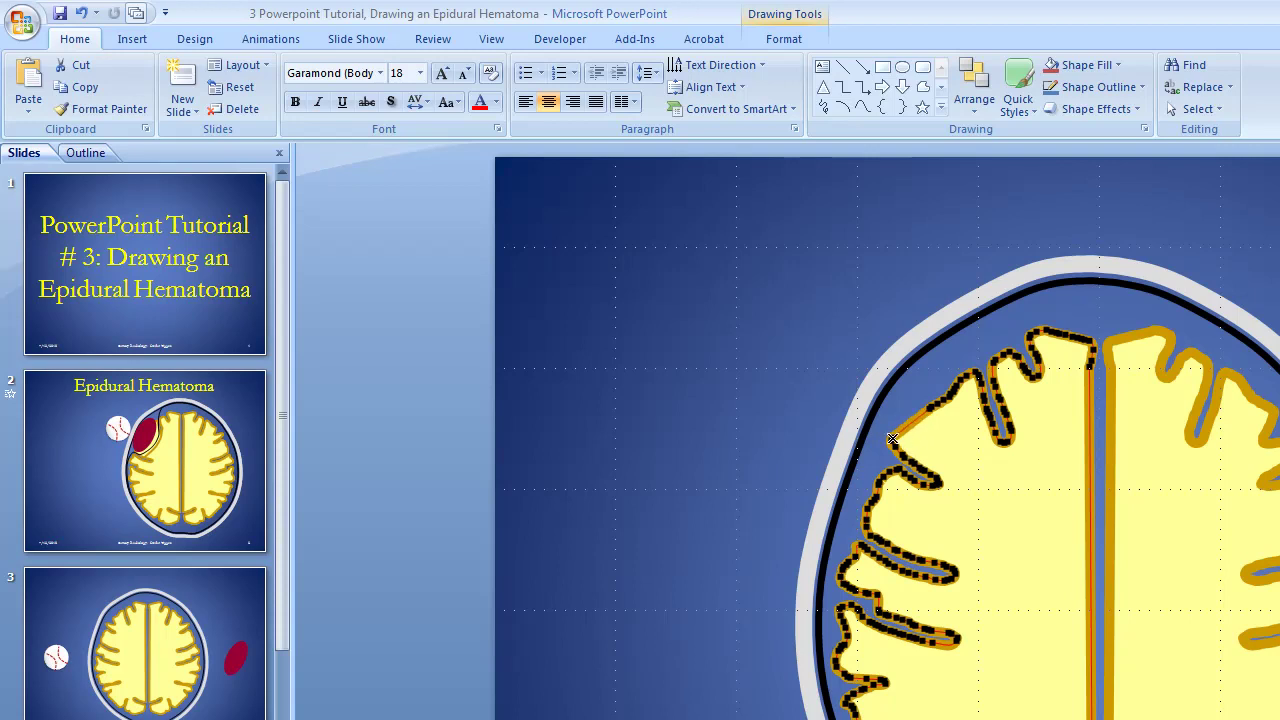
pyautogui.keyDown('ctrl'); pyautogui.click(891, 436); pyautogui.keyUp('ctrl')
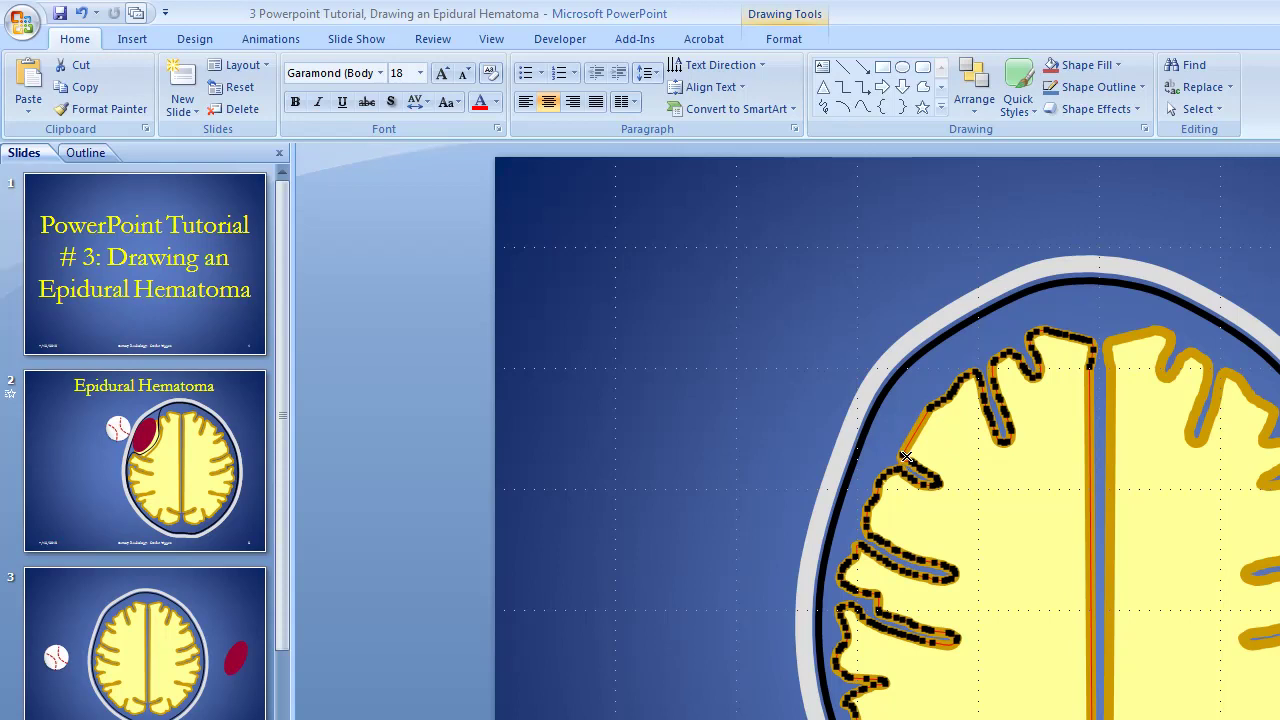
pyautogui.keyDown('ctrl'); pyautogui.click(909, 458); pyautogui.keyUp('ctrl')
# Drag the remaining upper and lower vertices so the upper-left edge becomes a straight diagonal
pyautogui.moveTo(910, 464); pyautogui.dragTo(935, 477)
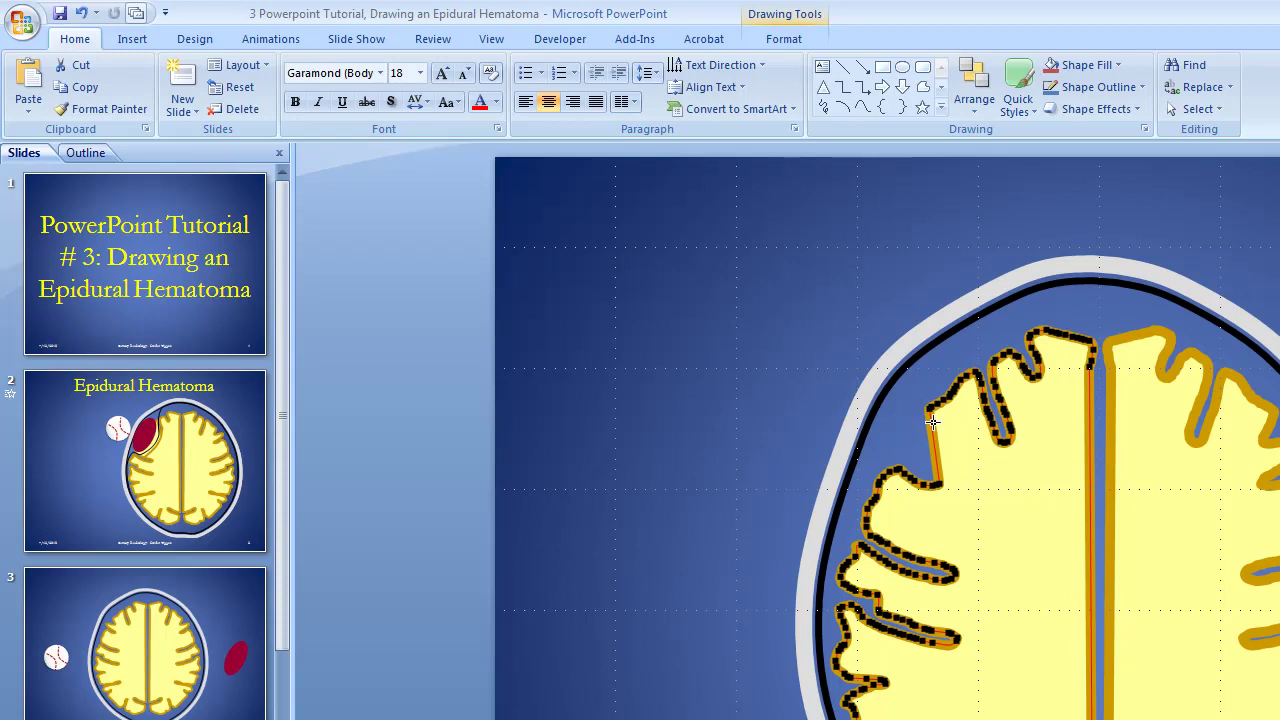
pyautogui.moveTo(929, 407); pyautogui.dragTo(977, 372)
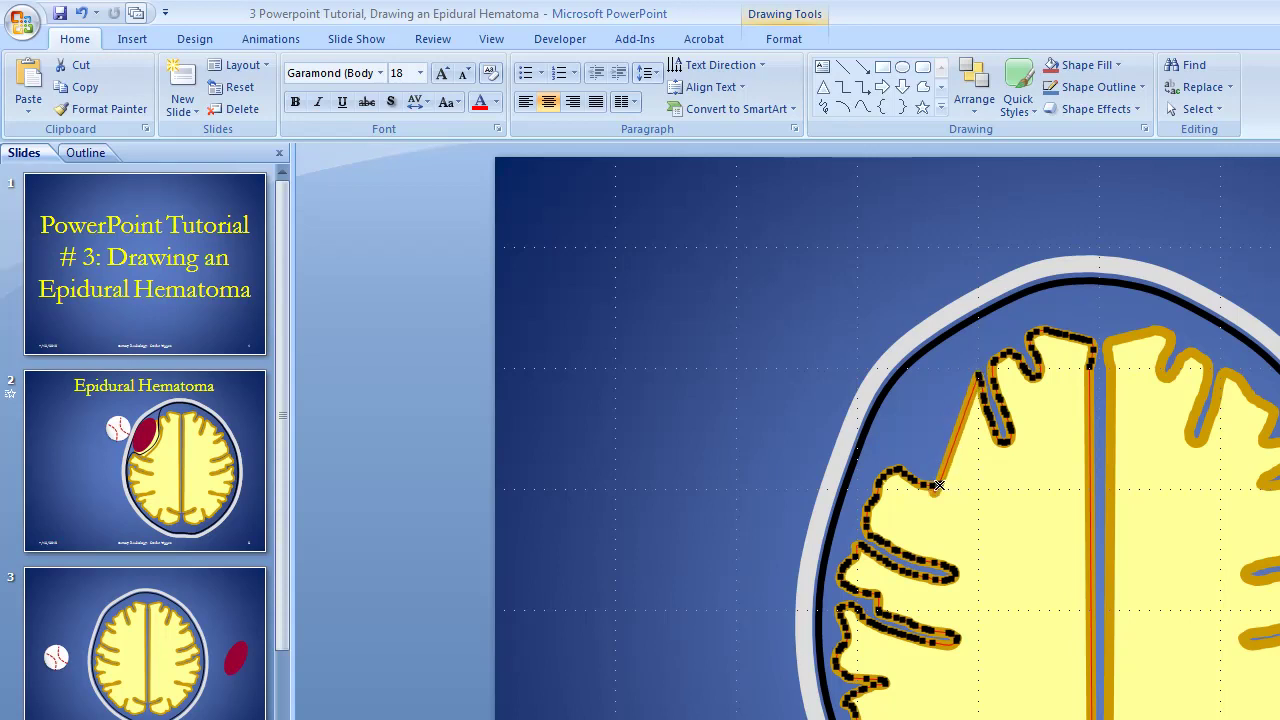
pyautogui.moveTo(938, 485); pyautogui.dragTo(906, 477)
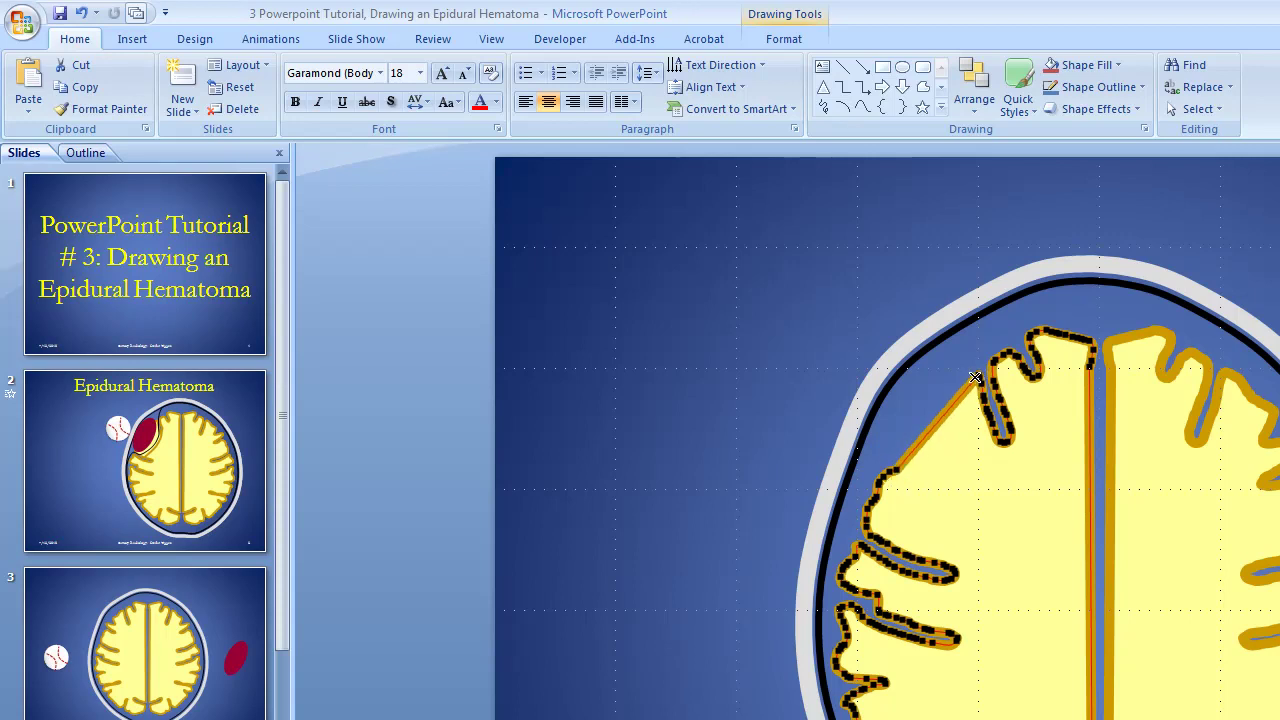
pyautogui.moveTo(978, 376); pyautogui.dragTo(1012, 431)
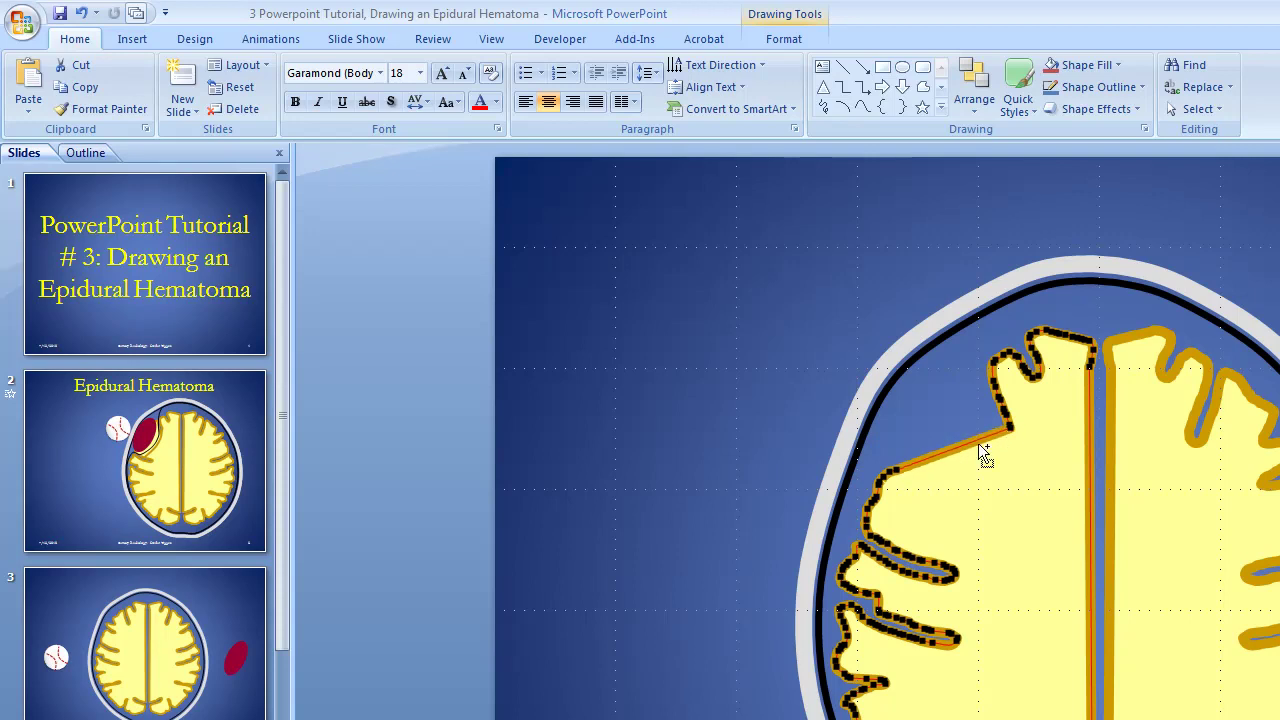
pyautogui.moveTo(898, 468); pyautogui.dragTo(878, 486)
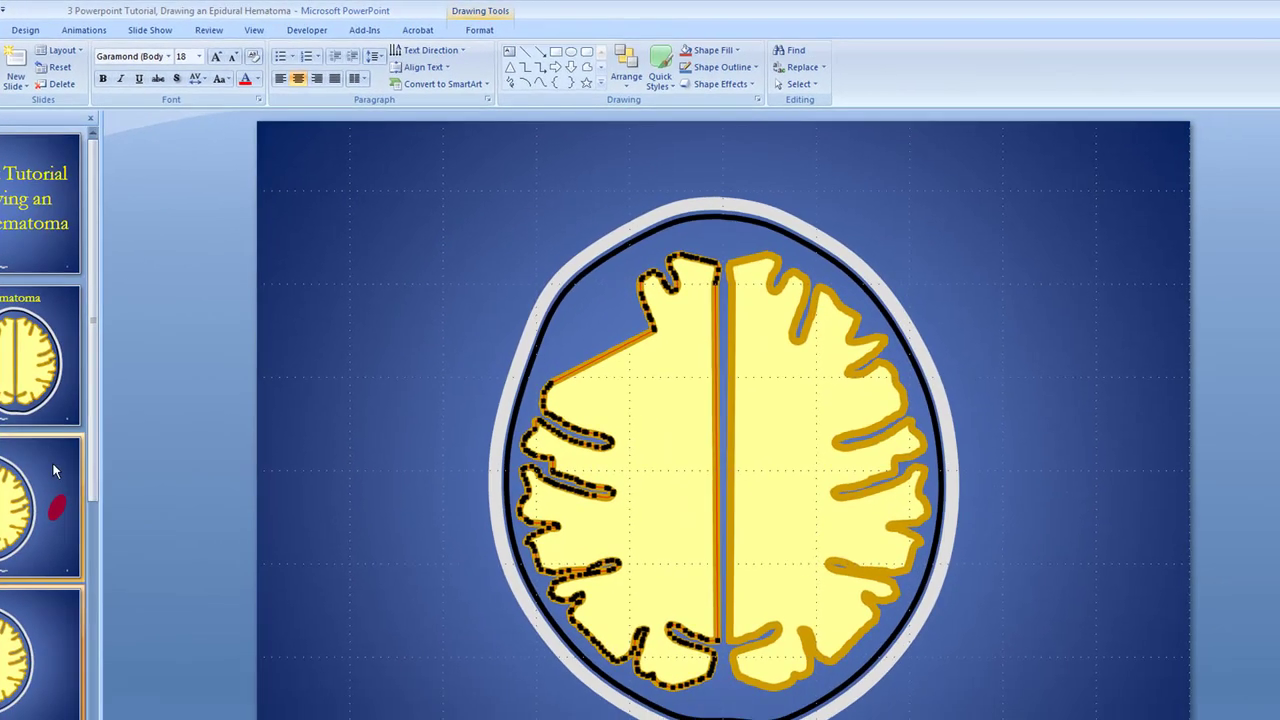
# Copy the red oval from slide 3, paste it onto slide 4, and nudge it higher
pyautogui.click(218, 587)
pyautogui.click(1087, 450)
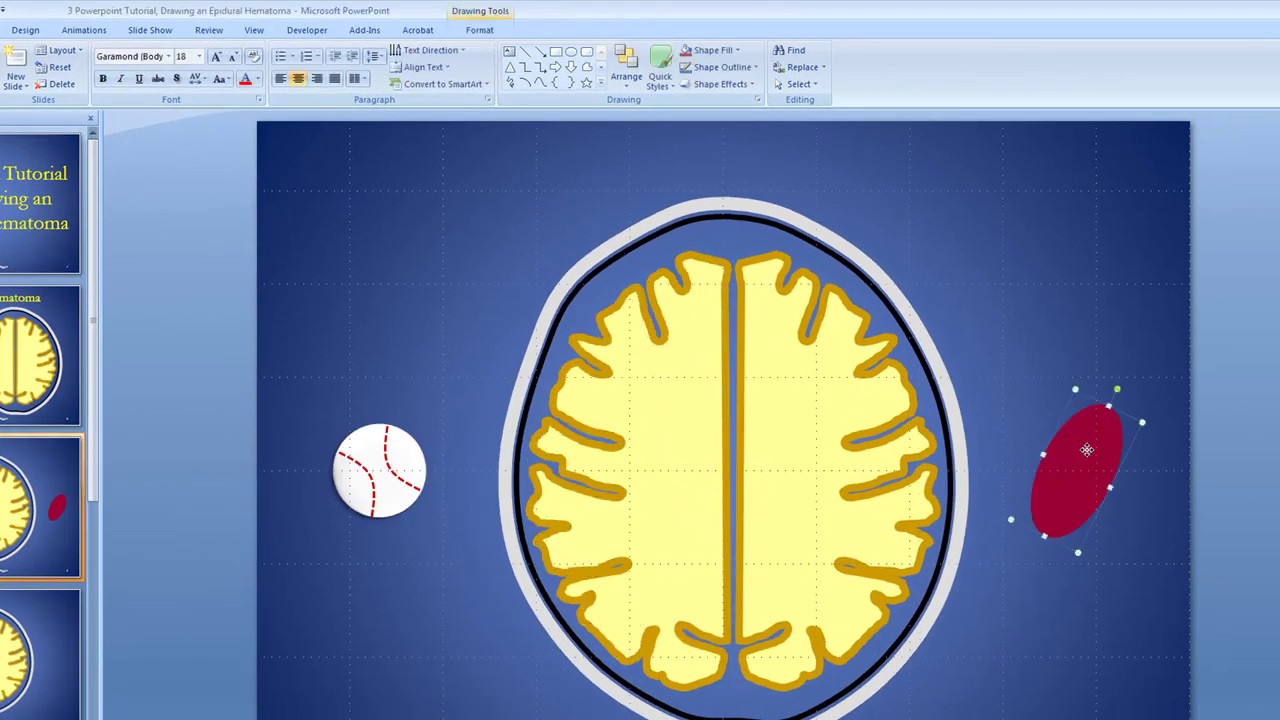
pyautogui.rightClick(1087, 452)
pyautogui.click(1124, 477)
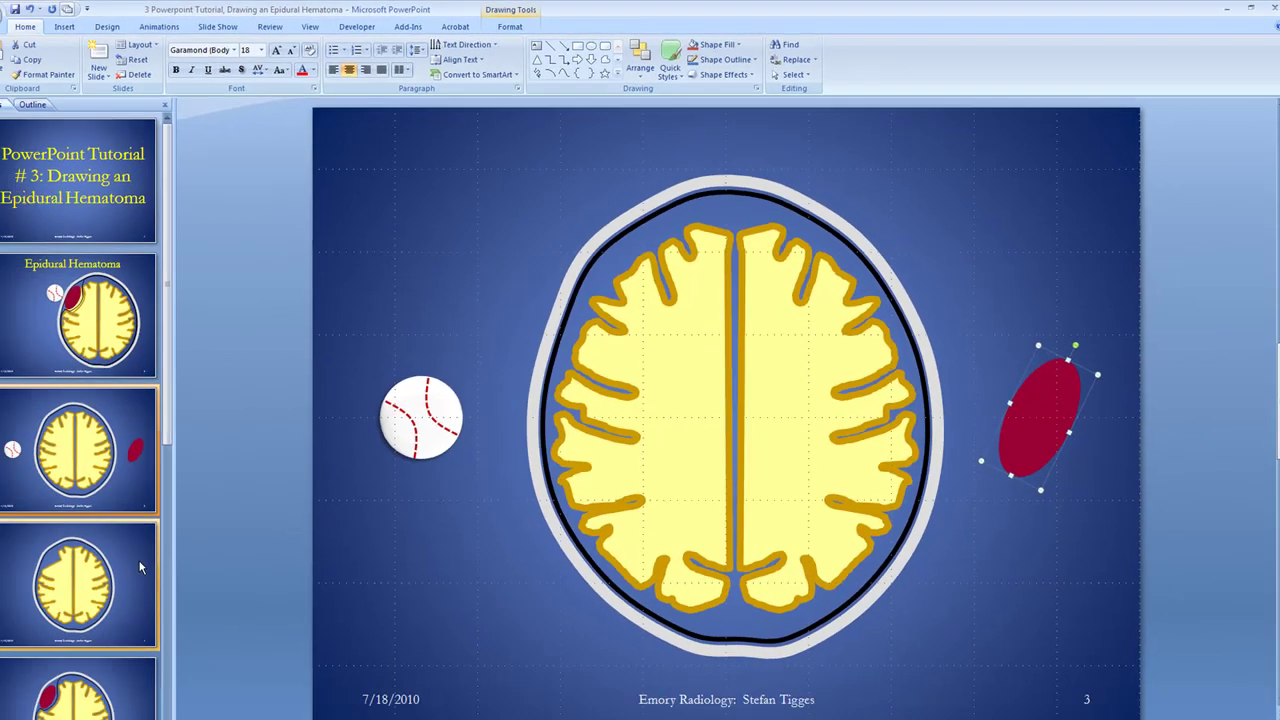
pyautogui.click(140, 567)
pyautogui.rightClick(437, 281)
pyautogui.click(470, 320)
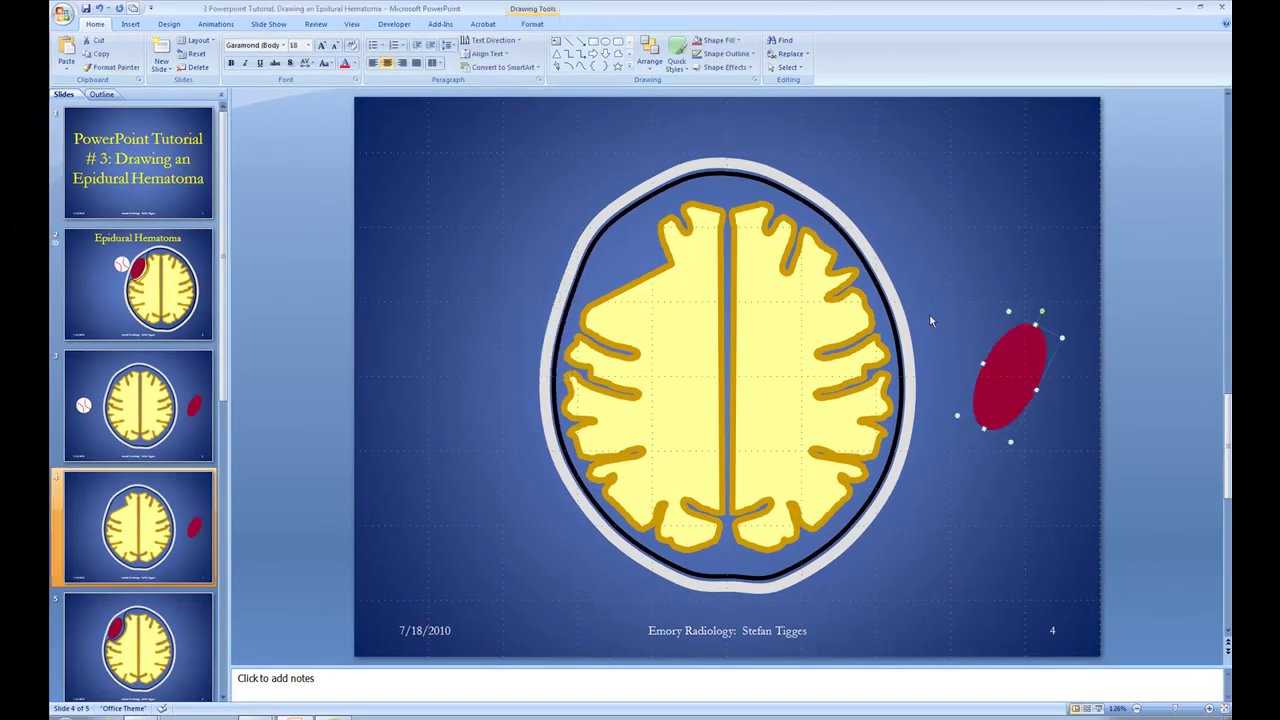
pyautogui.moveTo(1020, 366); pyautogui.dragTo(1022, 313)
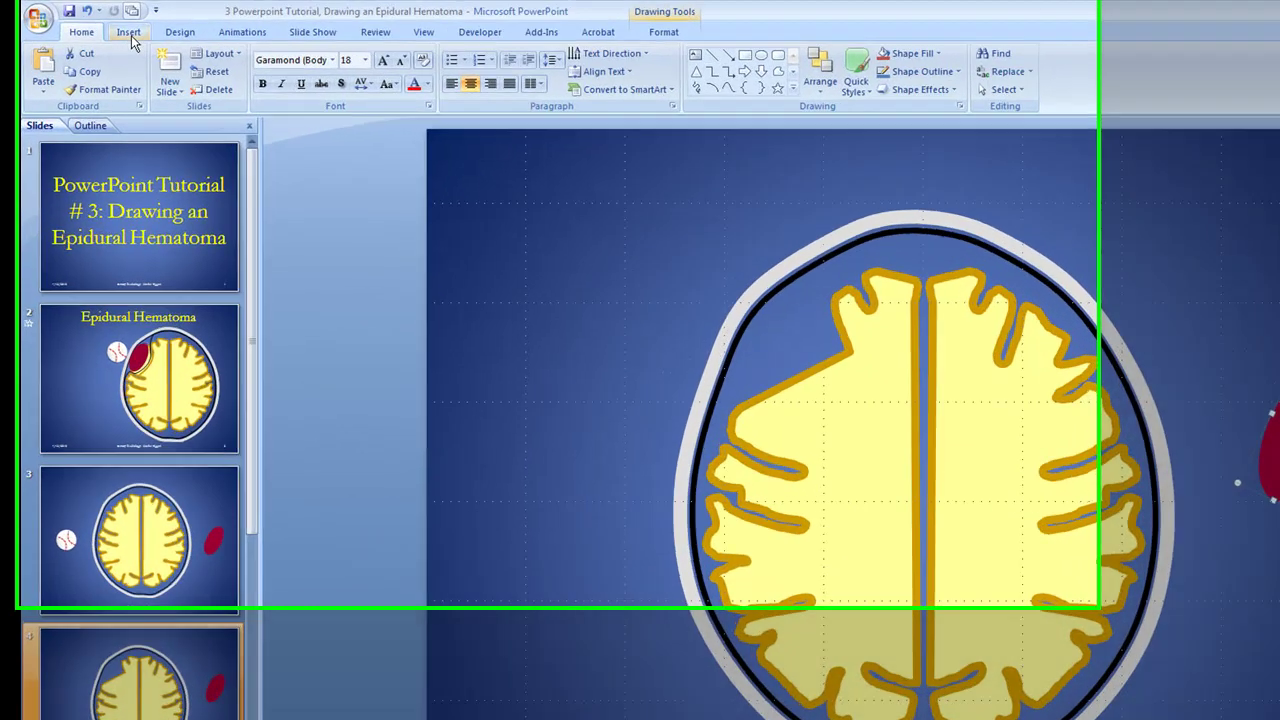
# Insert an oval shape and resize it into a tall, tilted ellipse
pyautogui.click(130, 24)
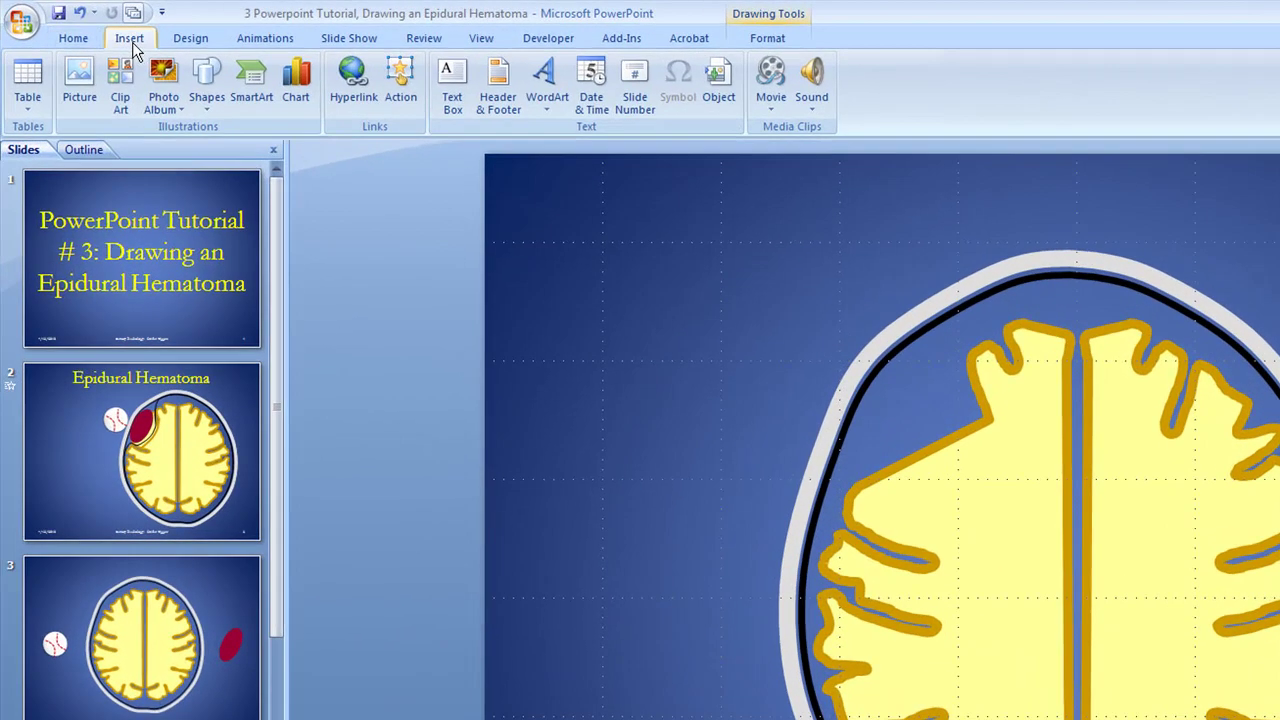
pyautogui.click(206, 105)
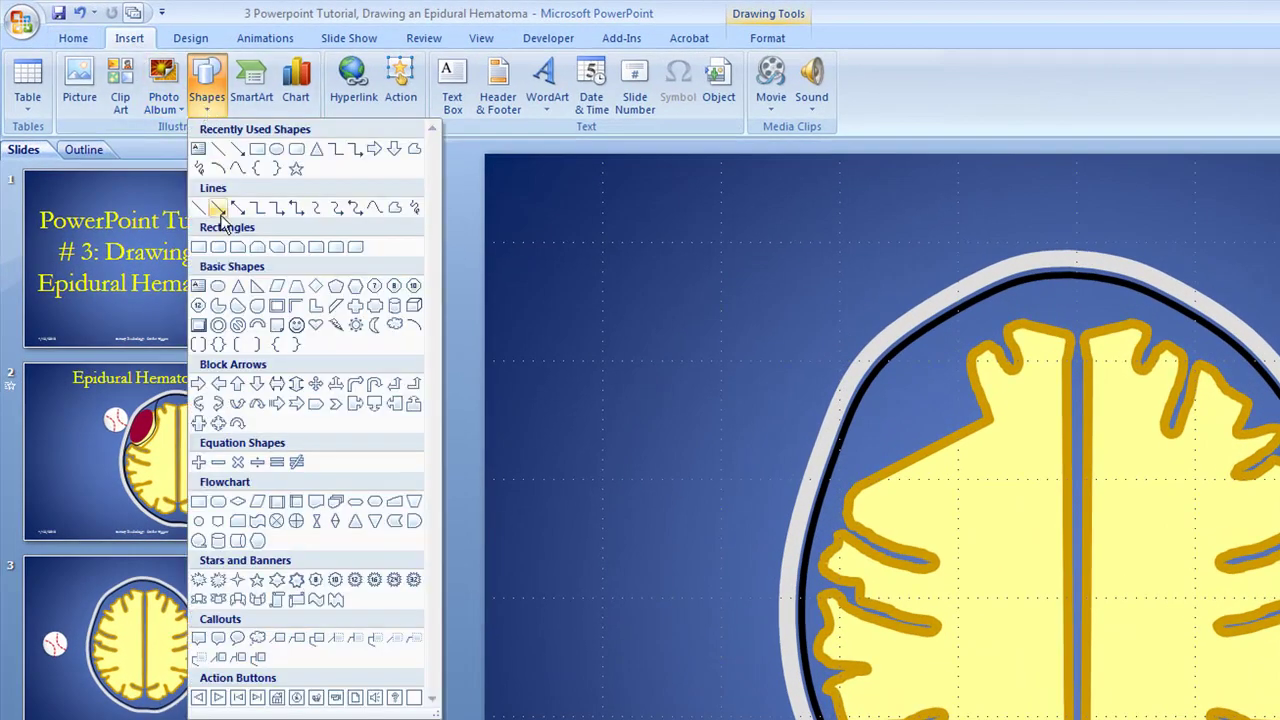
pyautogui.click(218, 286)
pyautogui.click(639, 311)
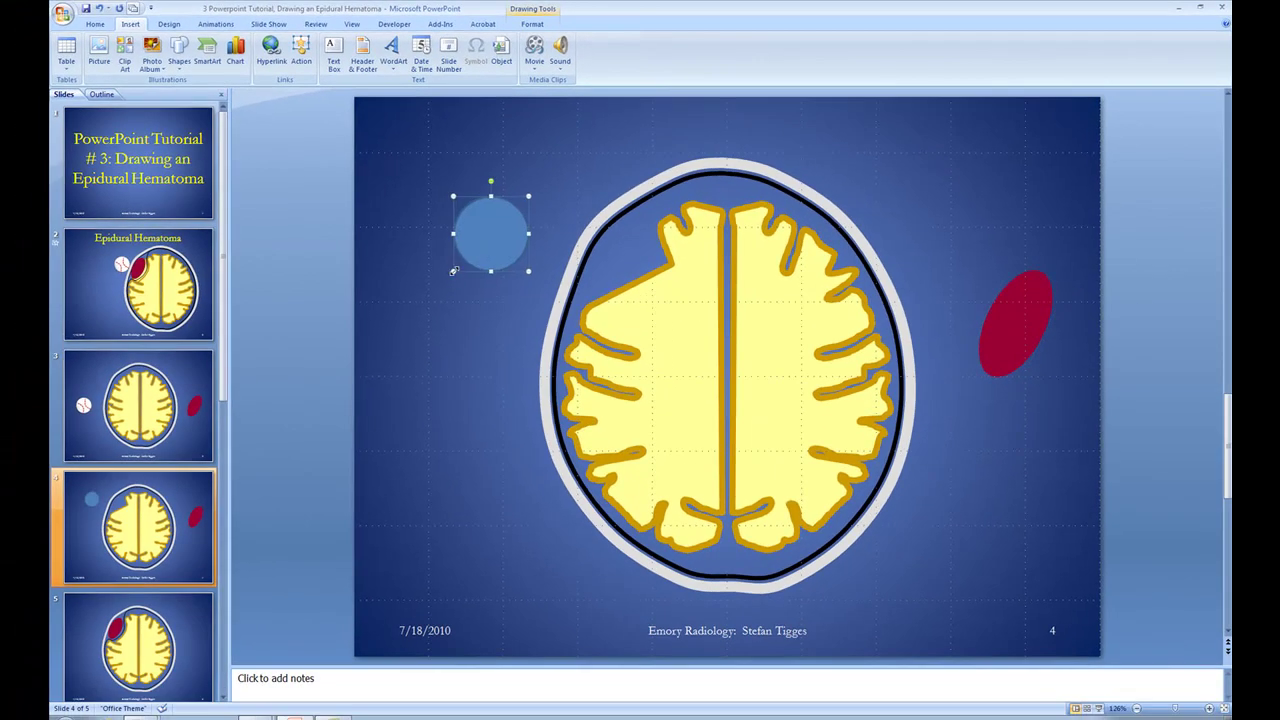
pyautogui.moveTo(453, 271); pyautogui.dragTo(422, 302)
pyautogui.moveTo(700, 358); pyautogui.dragTo(634, 356)
pyautogui.moveTo(591, 256); pyautogui.dragTo(632, 268)
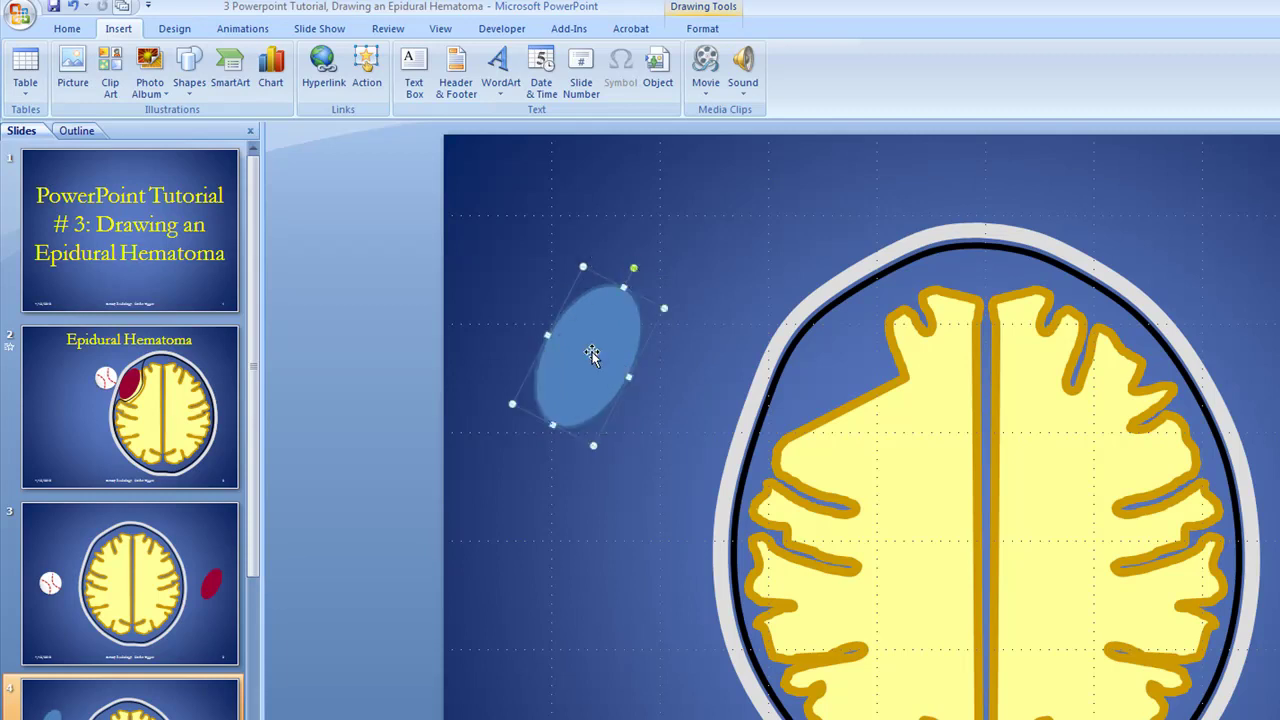
# Give the ellipse a dark red fill with no line, then move it left of the brain
pyautogui.rightClick(582, 347)
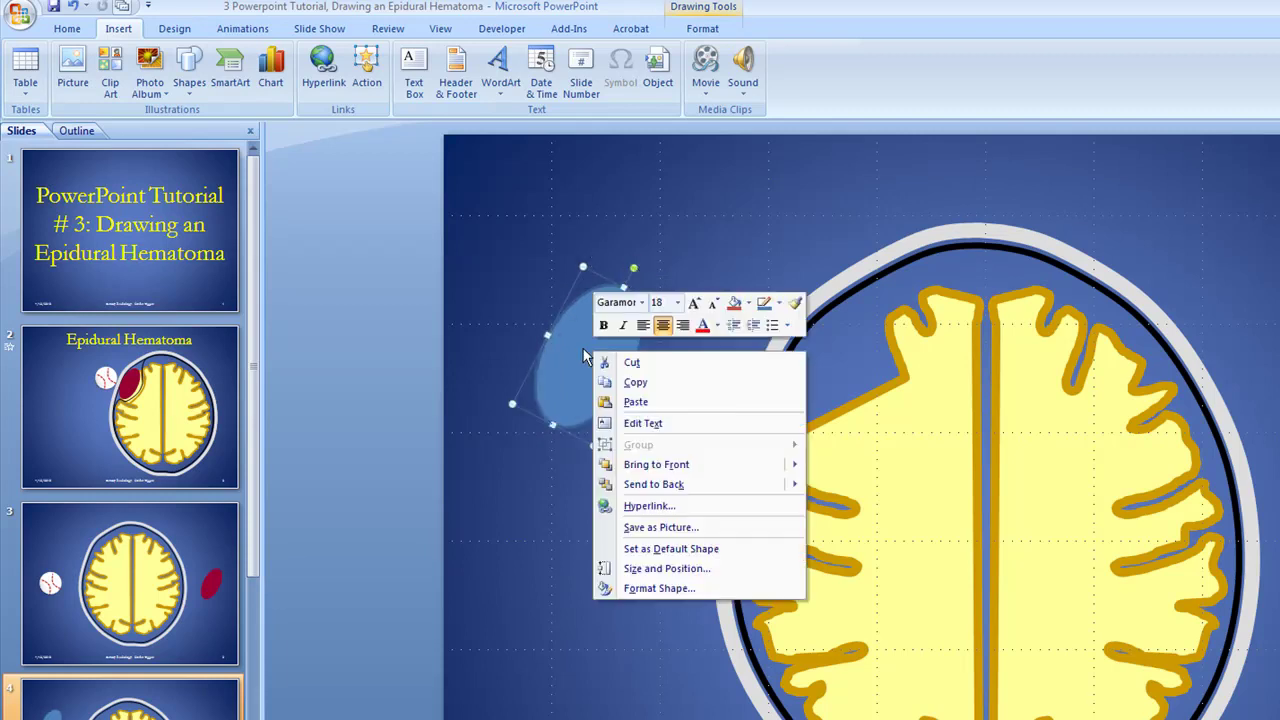
pyautogui.click(675, 588)
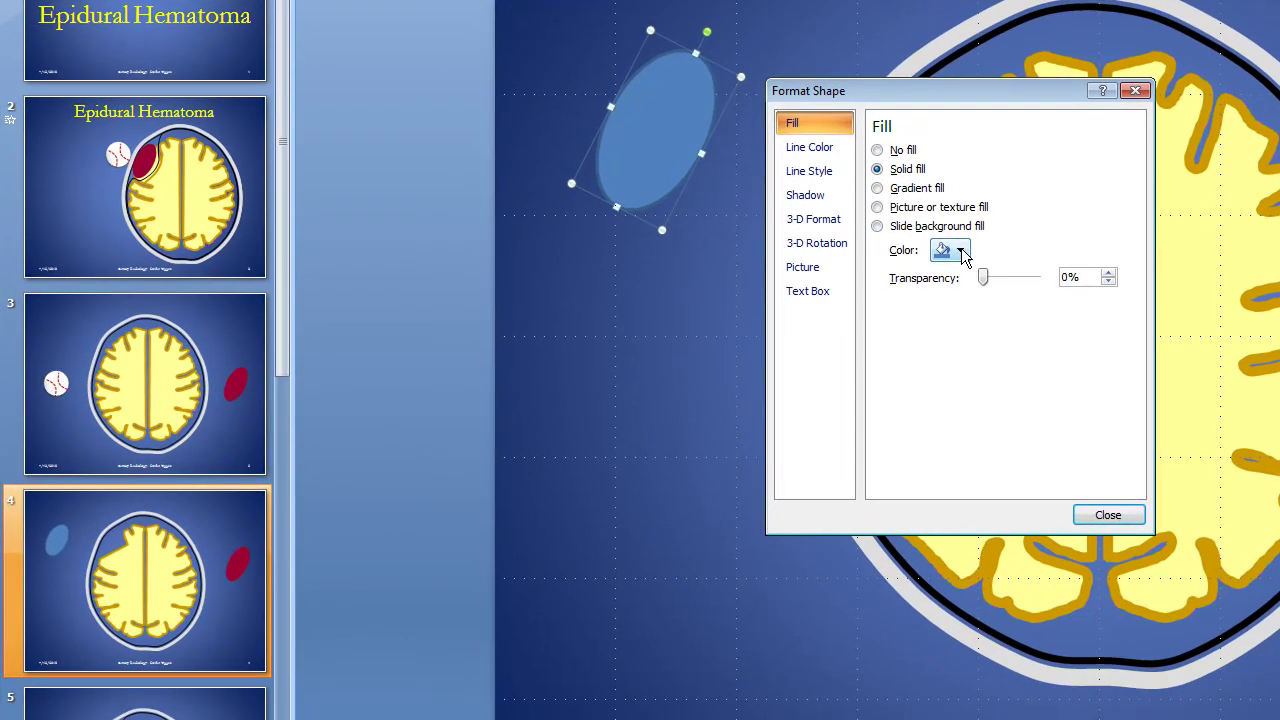
pyautogui.click(870, 440)
pyautogui.click(938, 437)
pyautogui.click(809, 147)
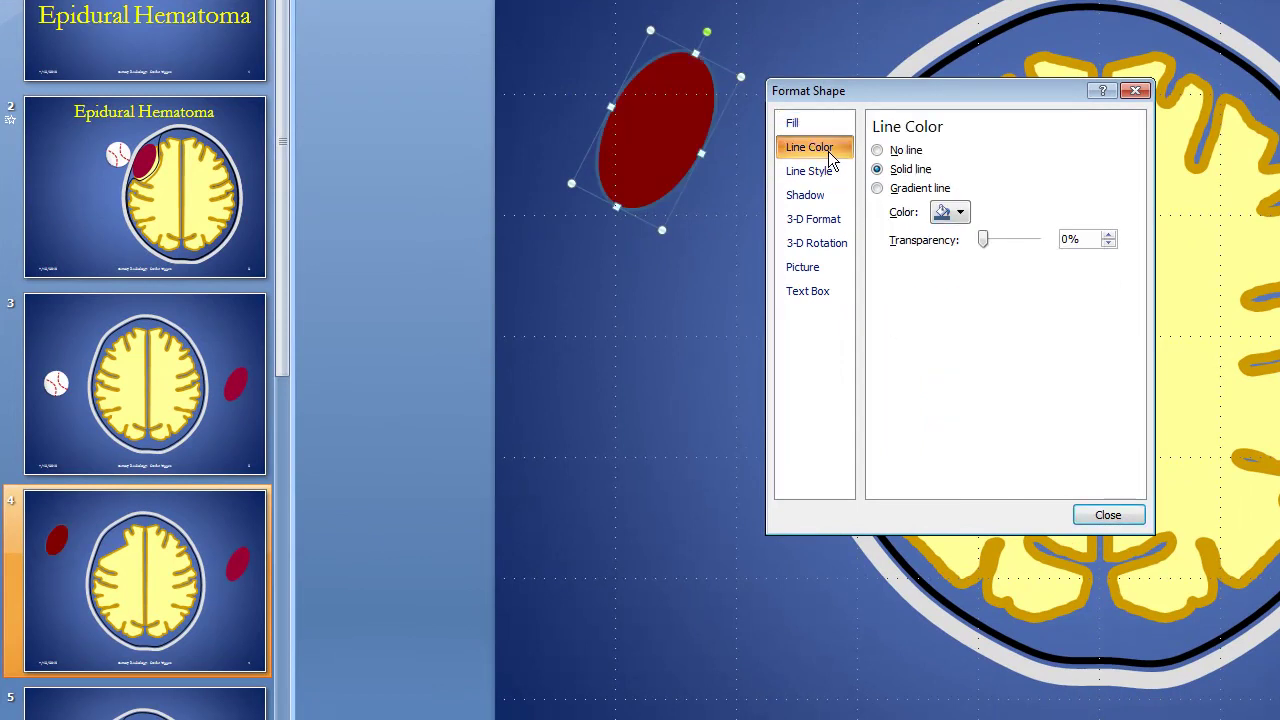
pyautogui.click(878, 150)
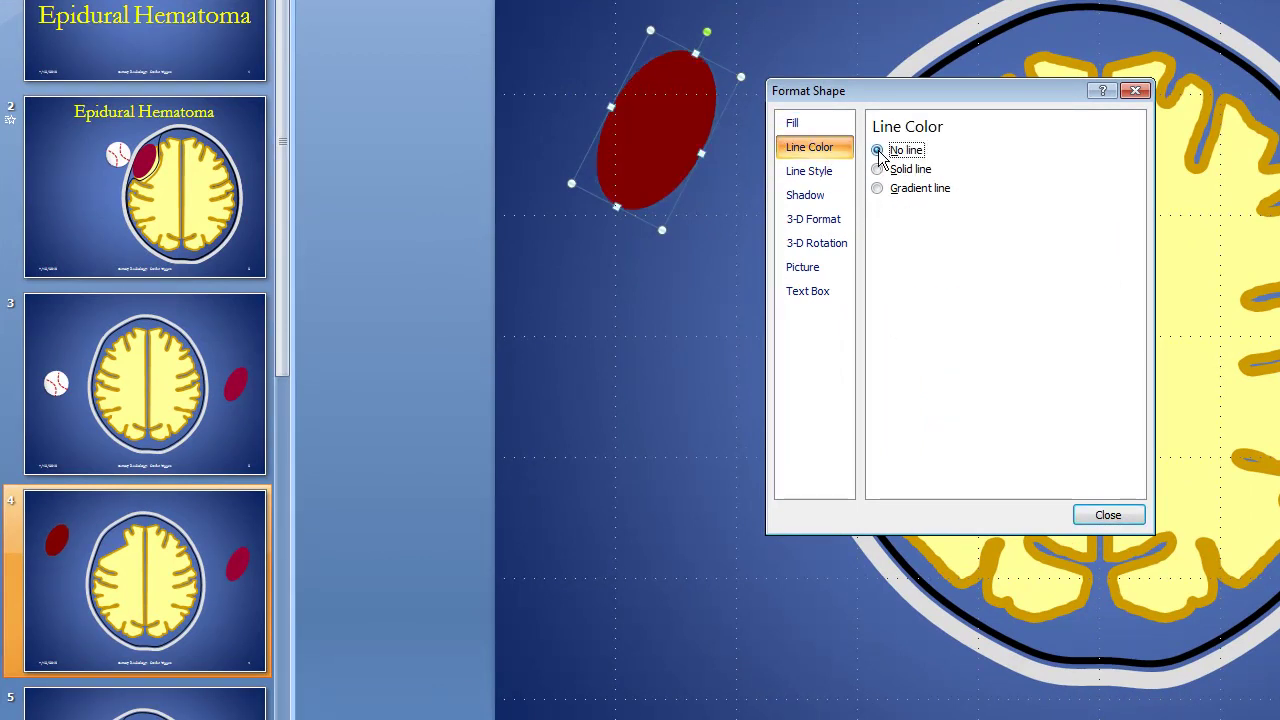
pyautogui.click(1108, 515)
pyautogui.moveTo(652, 127); pyautogui.dragTo(625, 282)
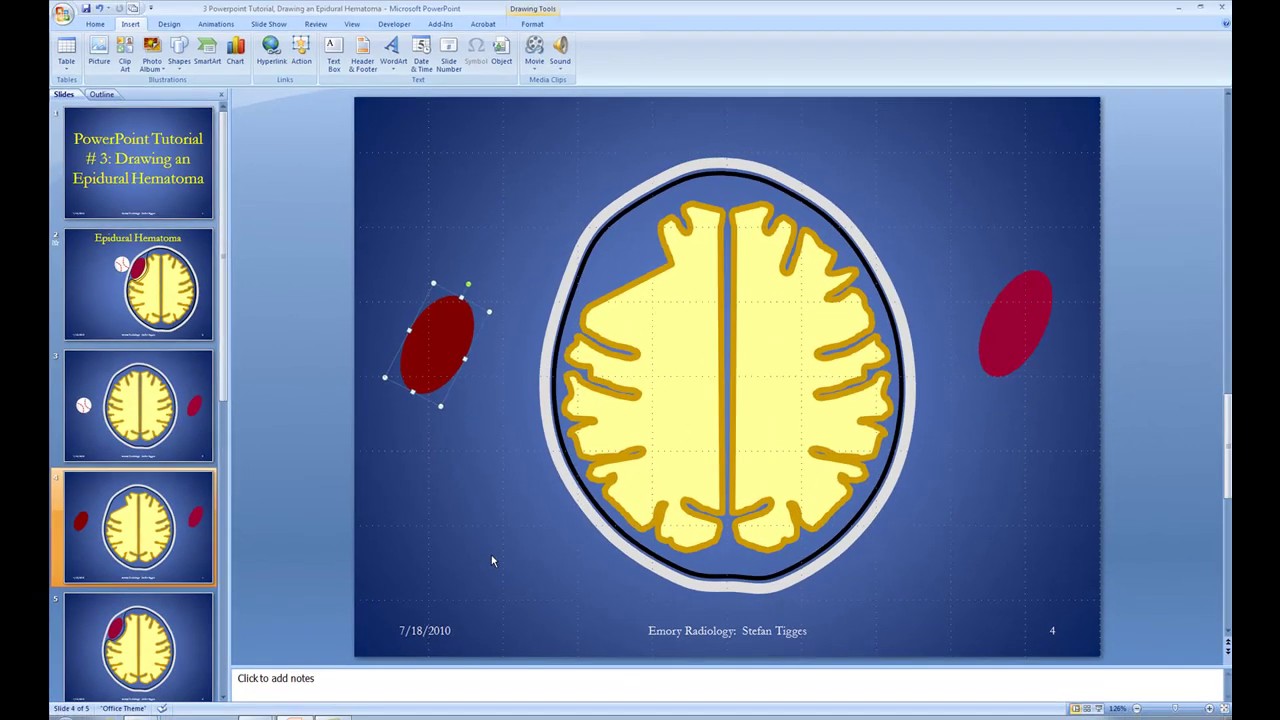
# Delete the left ellipse and try the red ellipse on the brain's upper-left before returning it right
pyautogui.press('Delete')
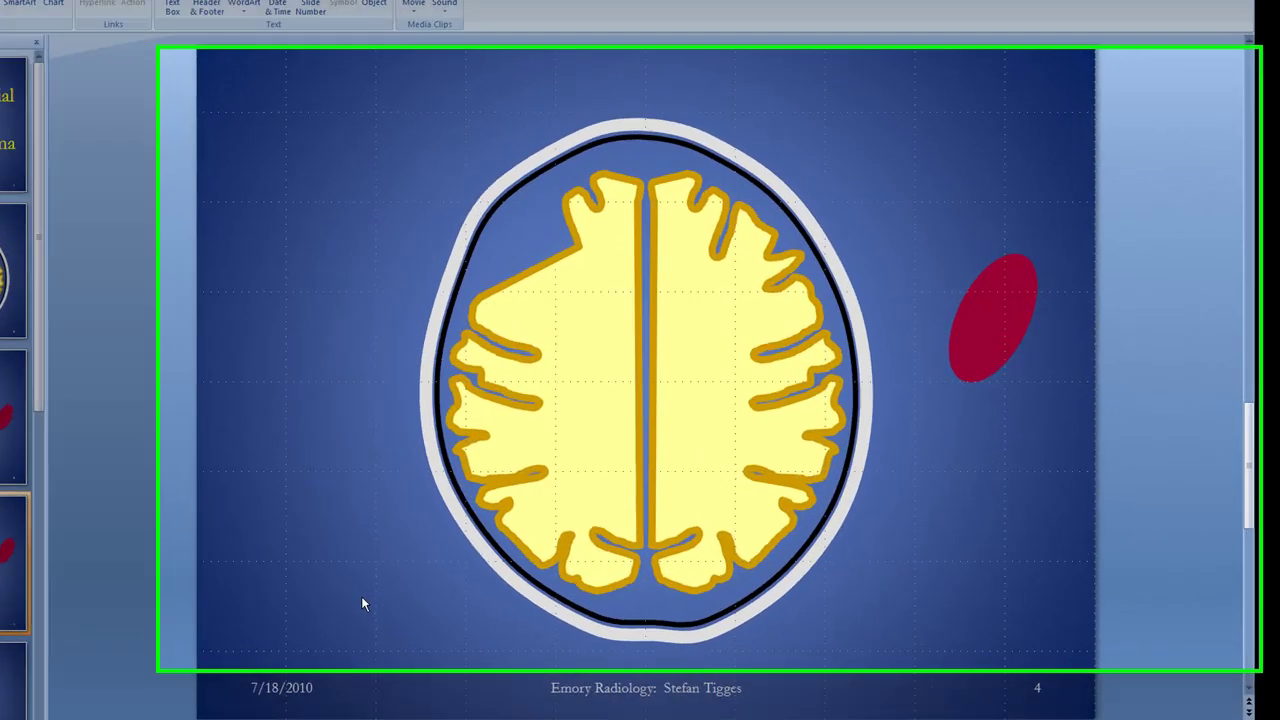
pyautogui.moveTo(969, 313); pyautogui.dragTo(426, 225)
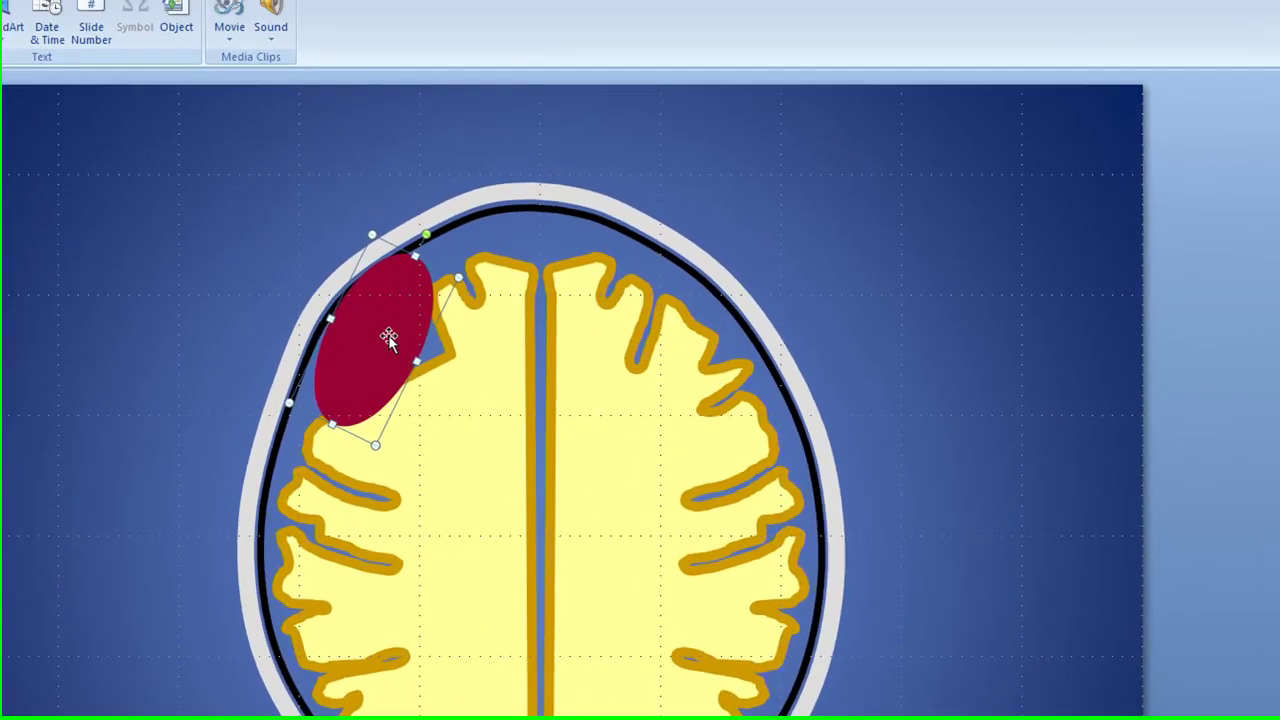
pyautogui.moveTo(388, 340); pyautogui.dragTo(1029, 362)
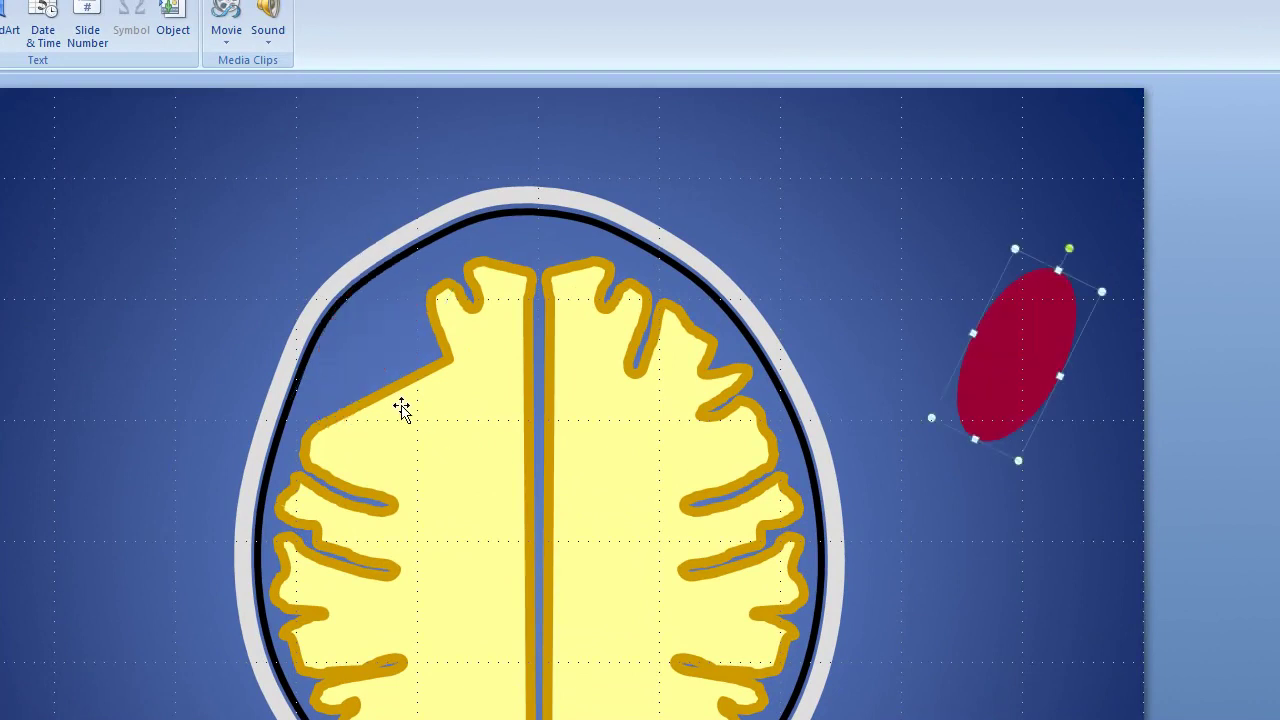
# Enter Edit Points on the left brain half's outline
pyautogui.click(381, 400)
pyautogui.rightClick(383, 401)
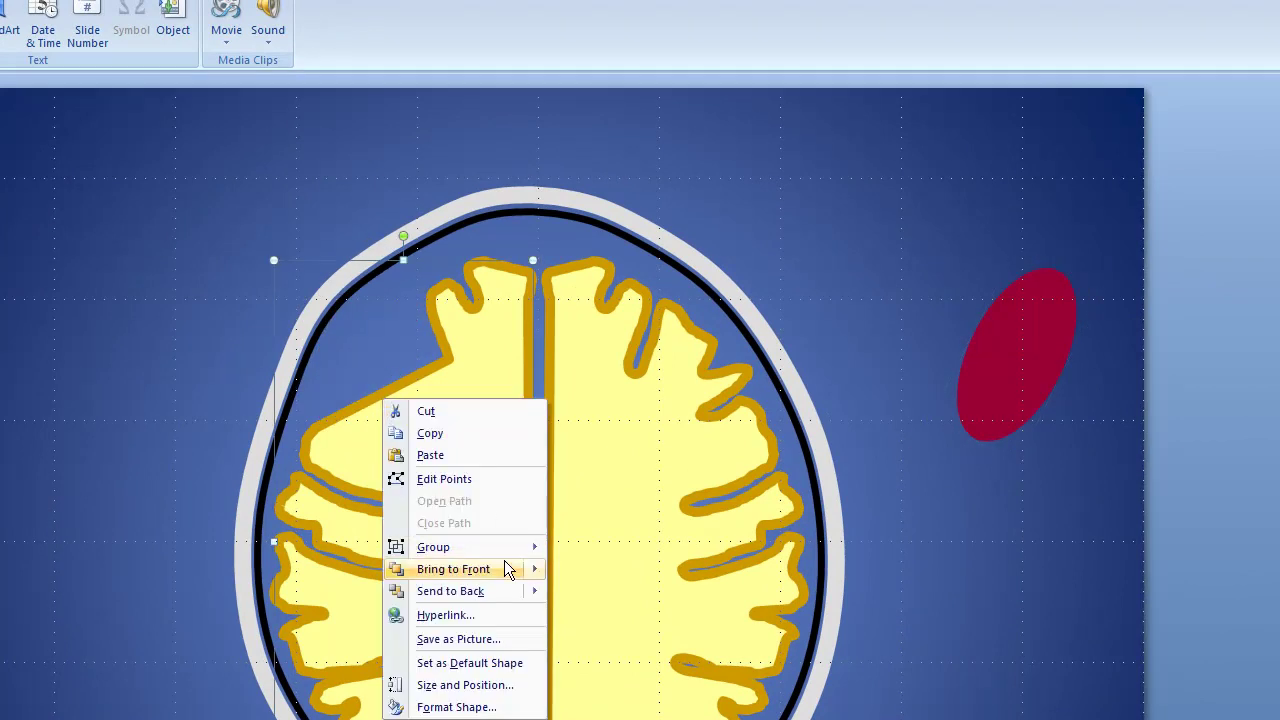
pyautogui.click(472, 481)
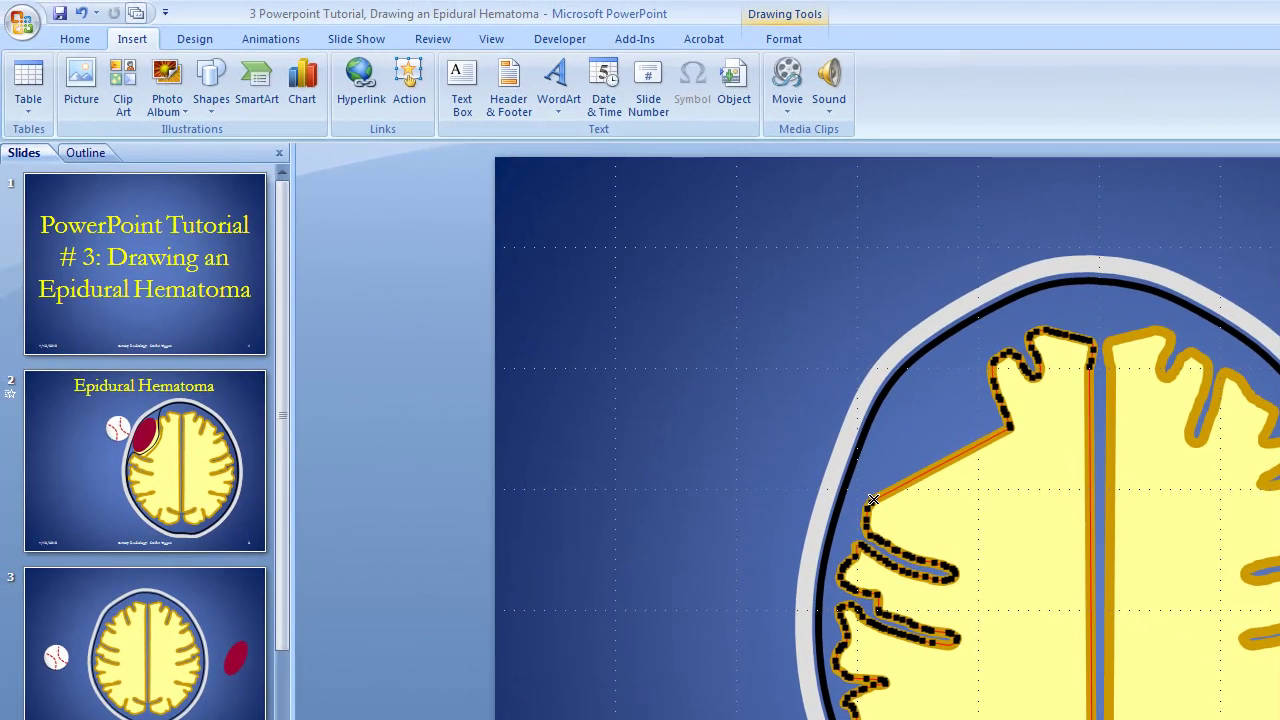
# Adjust the diagonal edge's corner vertices and reposition the red ellipse
pyautogui.moveTo(873, 499); pyautogui.dragTo(866, 521)
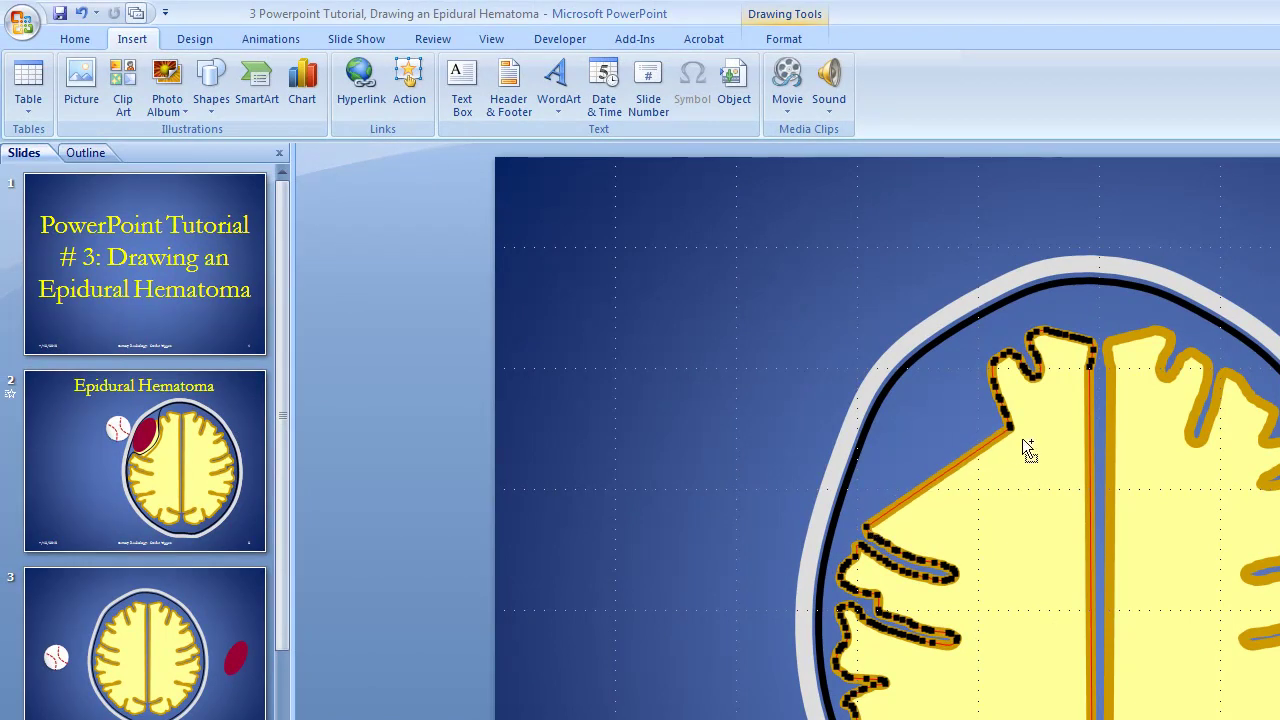
pyautogui.moveTo(1011, 424); pyautogui.dragTo(1001, 403)
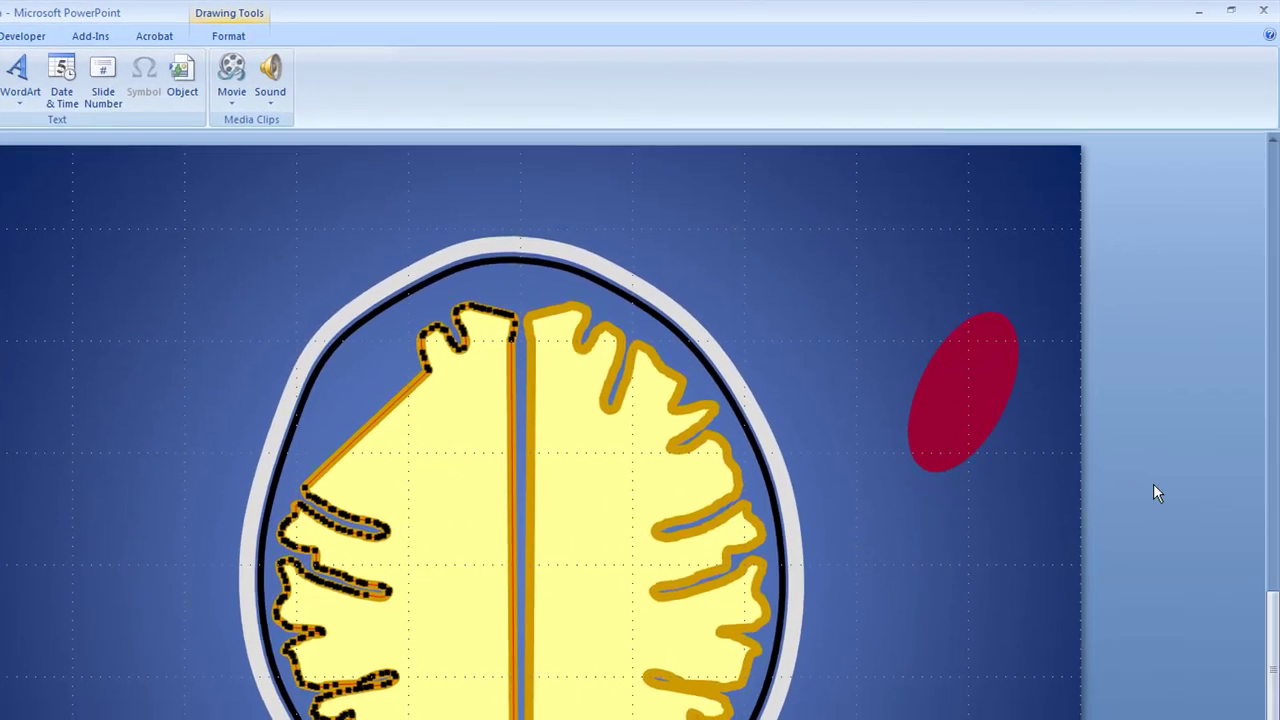
pyautogui.moveTo(979, 393); pyautogui.dragTo(911, 423)
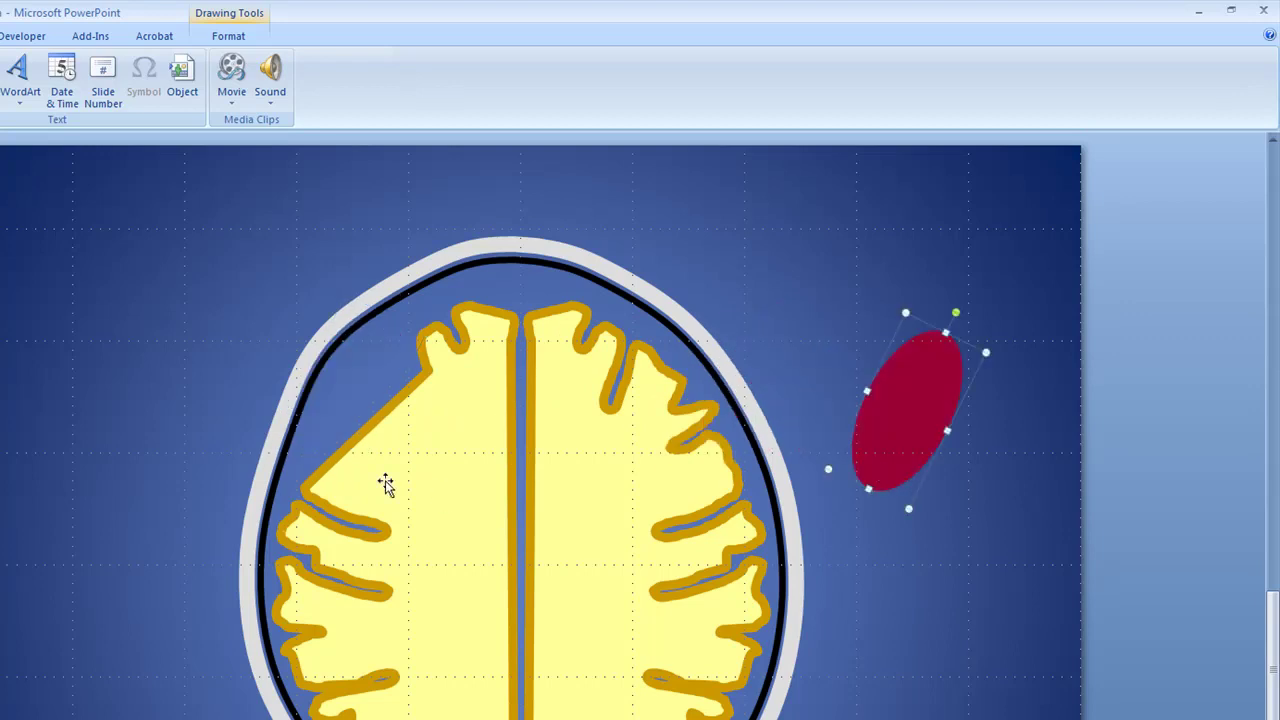
# Add a point on the straight edge, pull it inward to curve it, and place the ellipse there
pyautogui.click(372, 422)
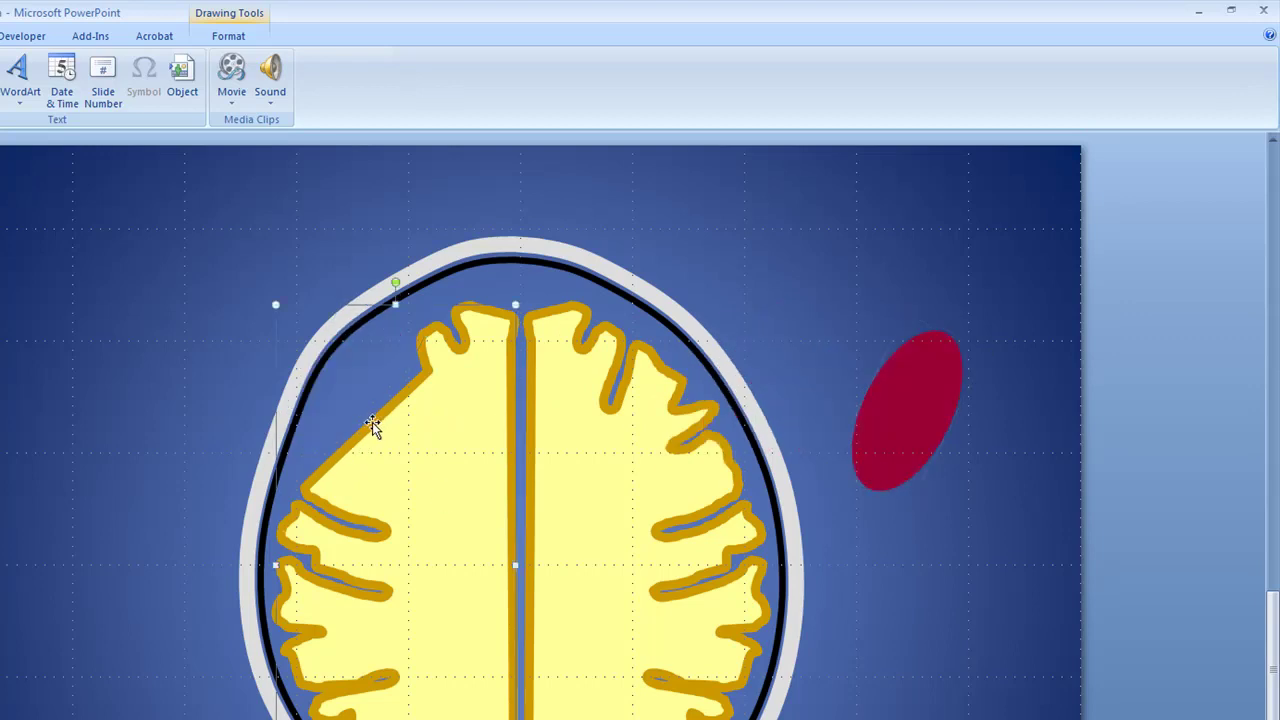
pyautogui.rightClick(373, 424)
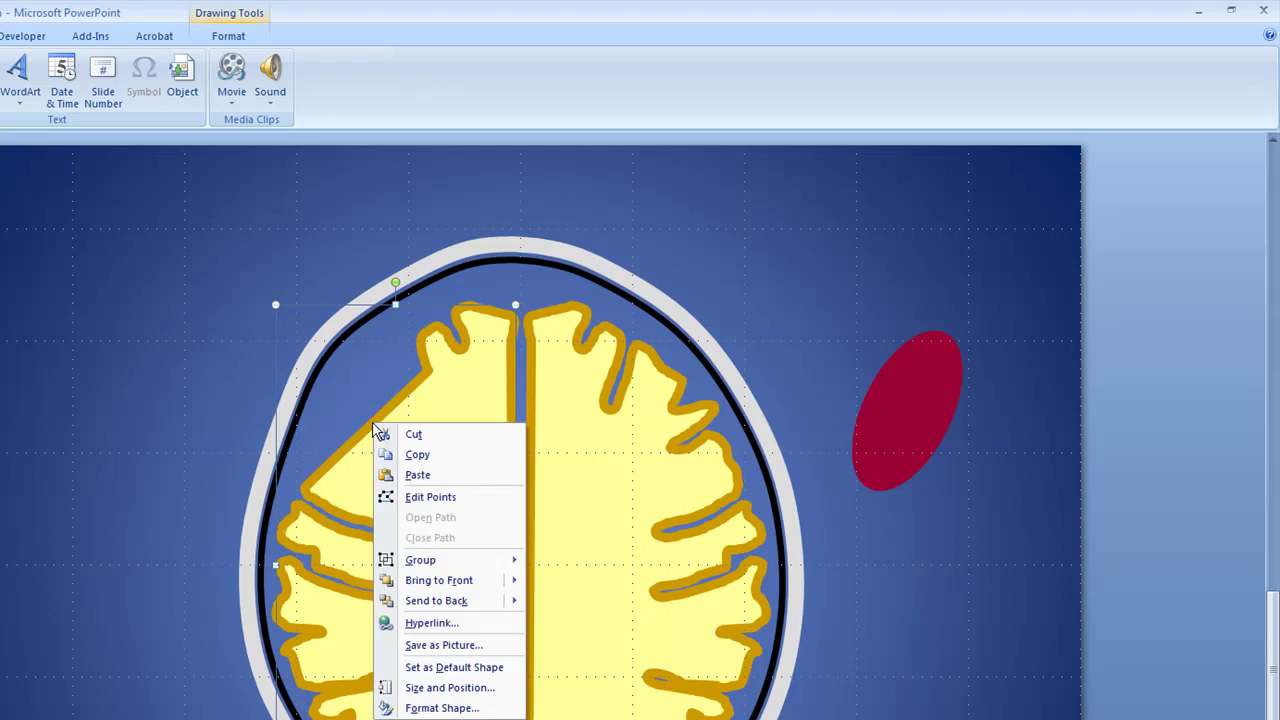
pyautogui.click(440, 497)
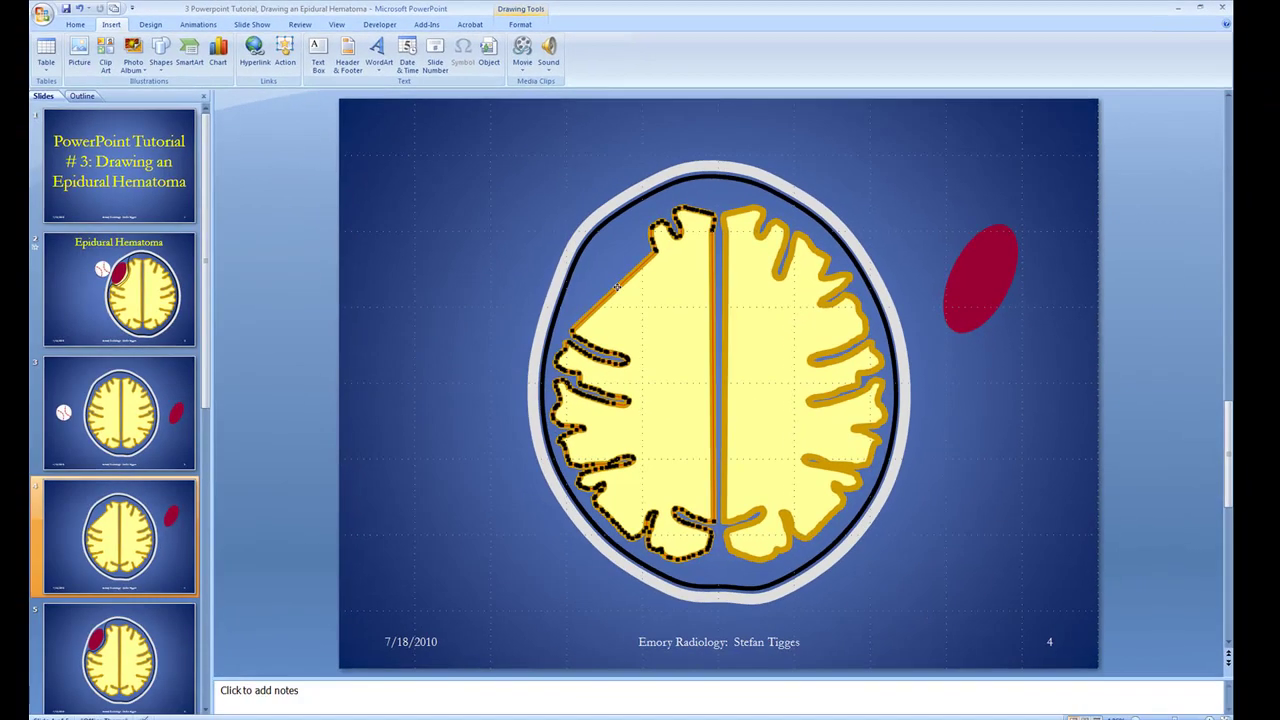
pyautogui.rightClick(371, 424)
pyautogui.click(665, 290)
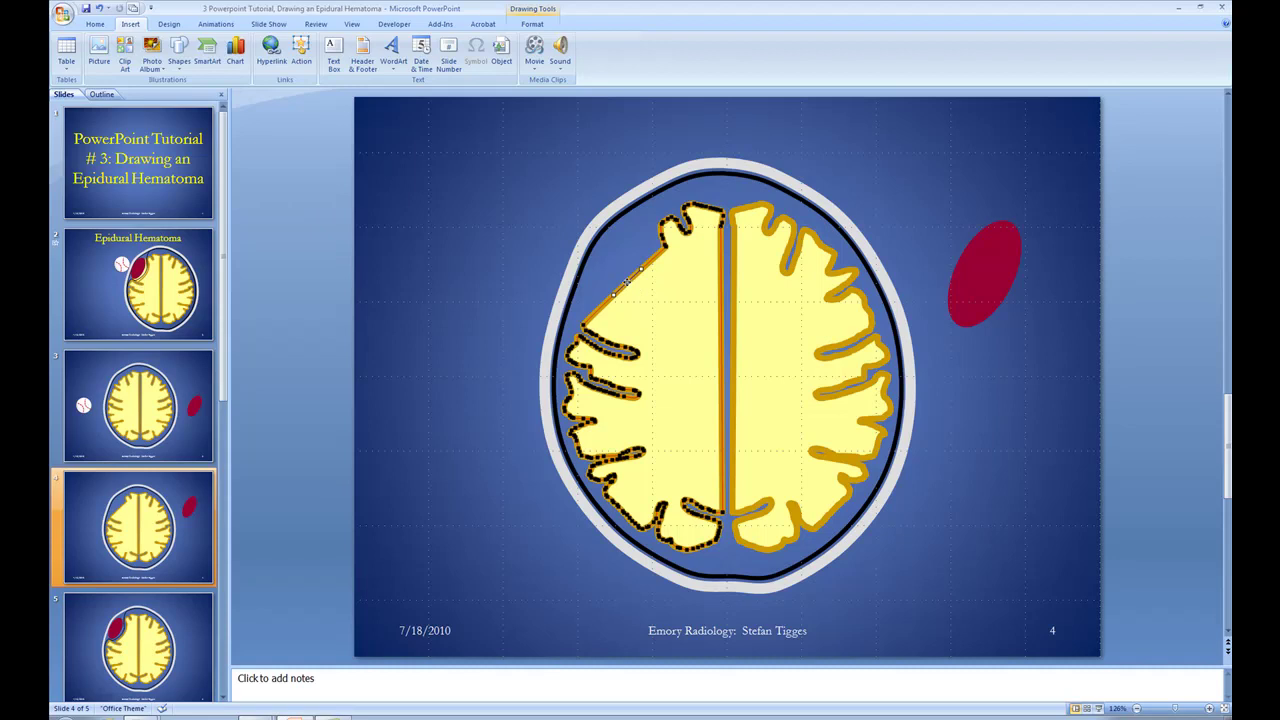
pyautogui.moveTo(633, 285); pyautogui.dragTo(659, 301)
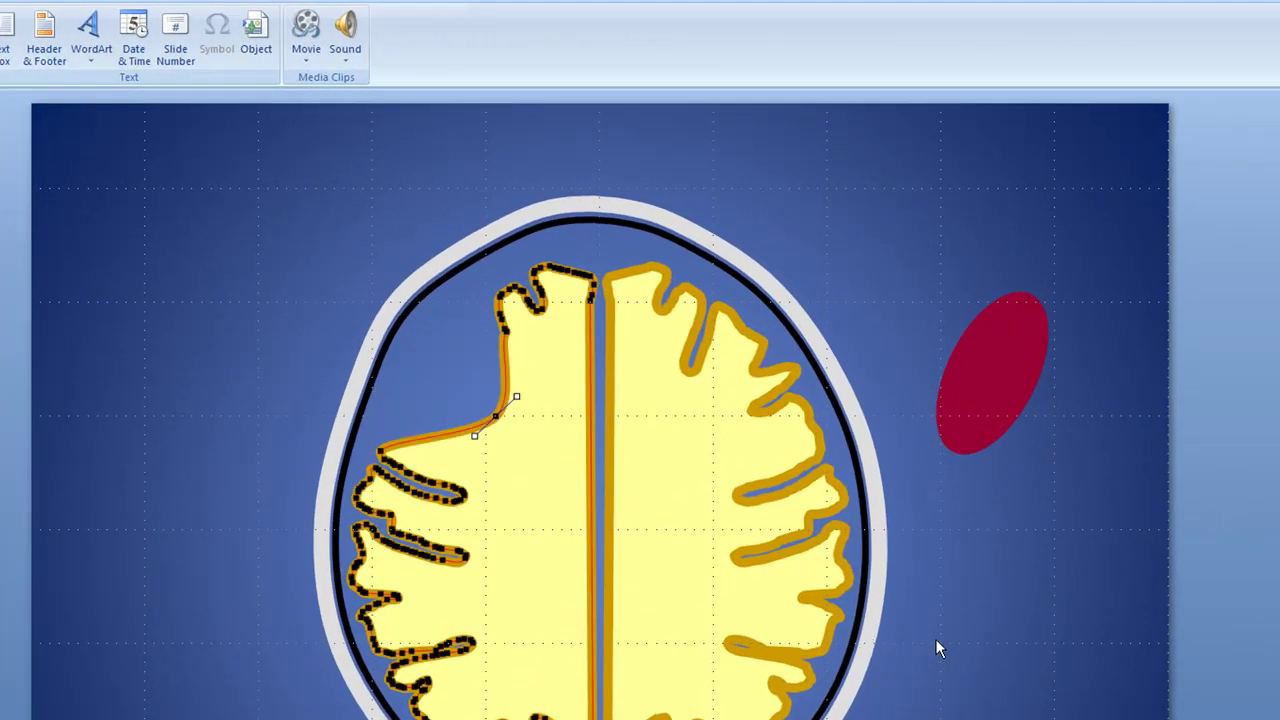
pyautogui.moveTo(1000, 386); pyautogui.dragTo(431, 373)
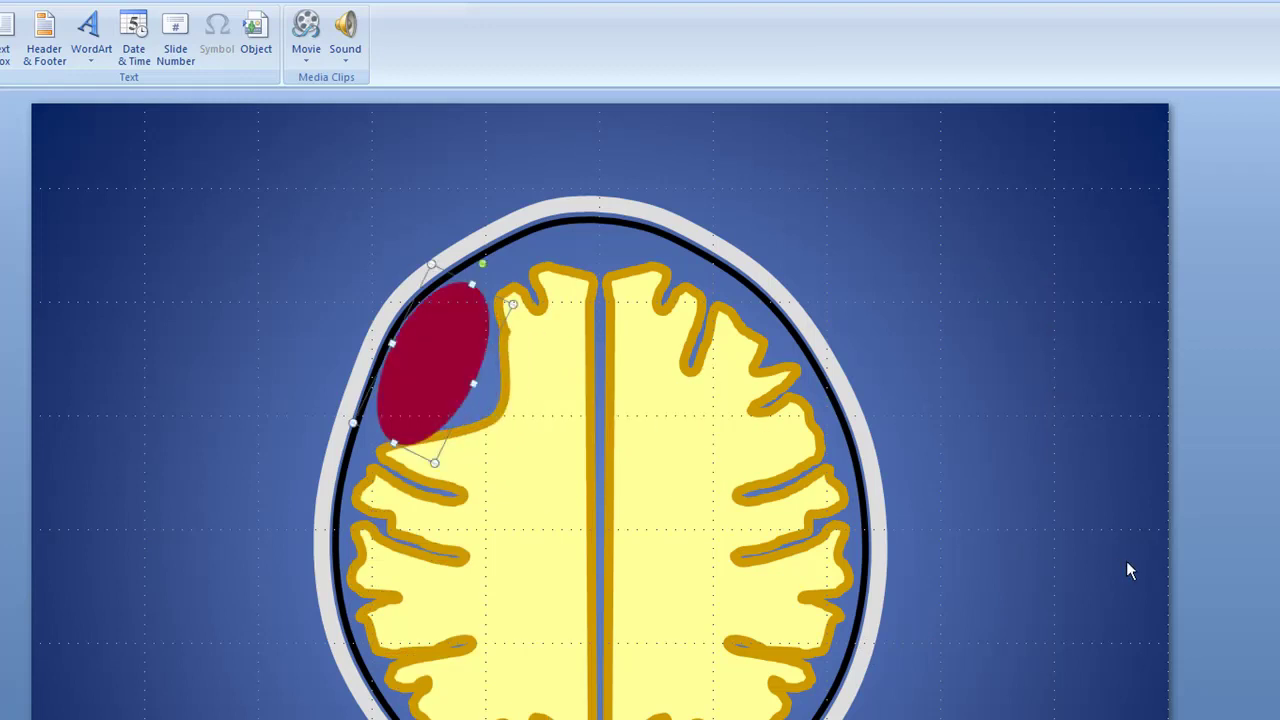
# Reopen Edit Points on the left brain half and pull the outline in to hug the ellipse
pyautogui.click(492, 417)
pyautogui.rightClick(492, 417)
pyautogui.click(545, 491)
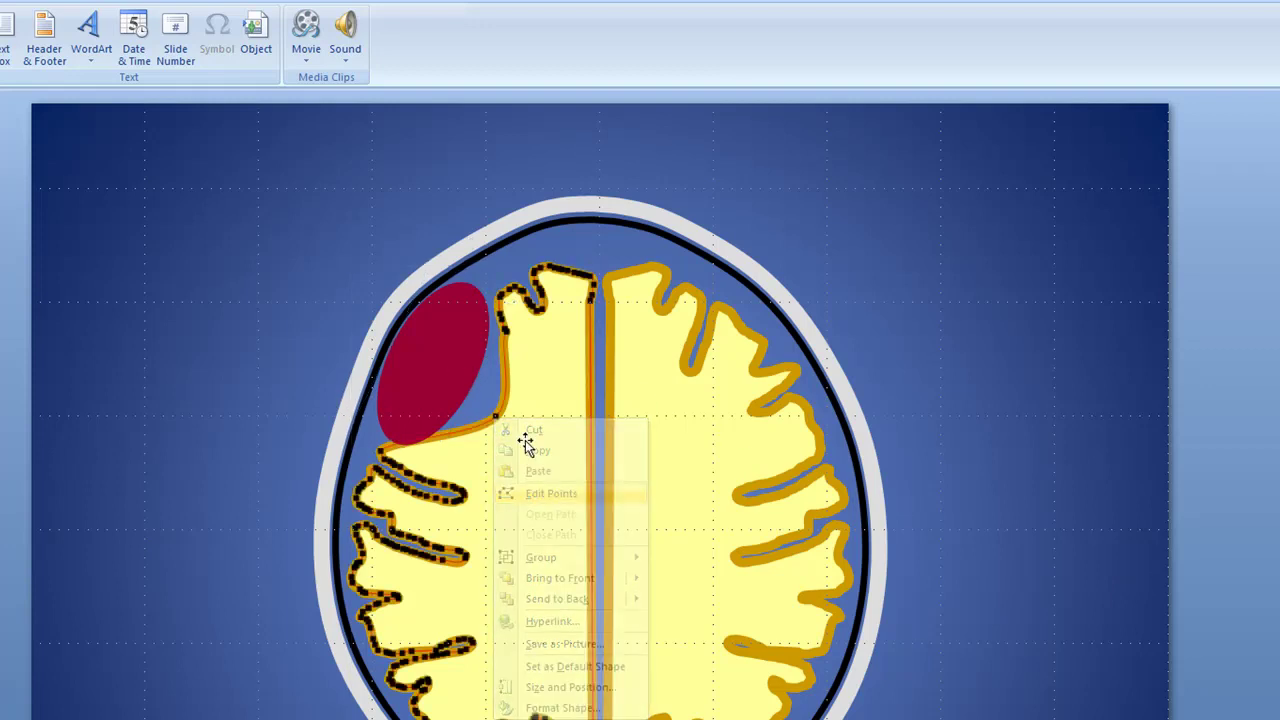
pyautogui.click(490, 417)
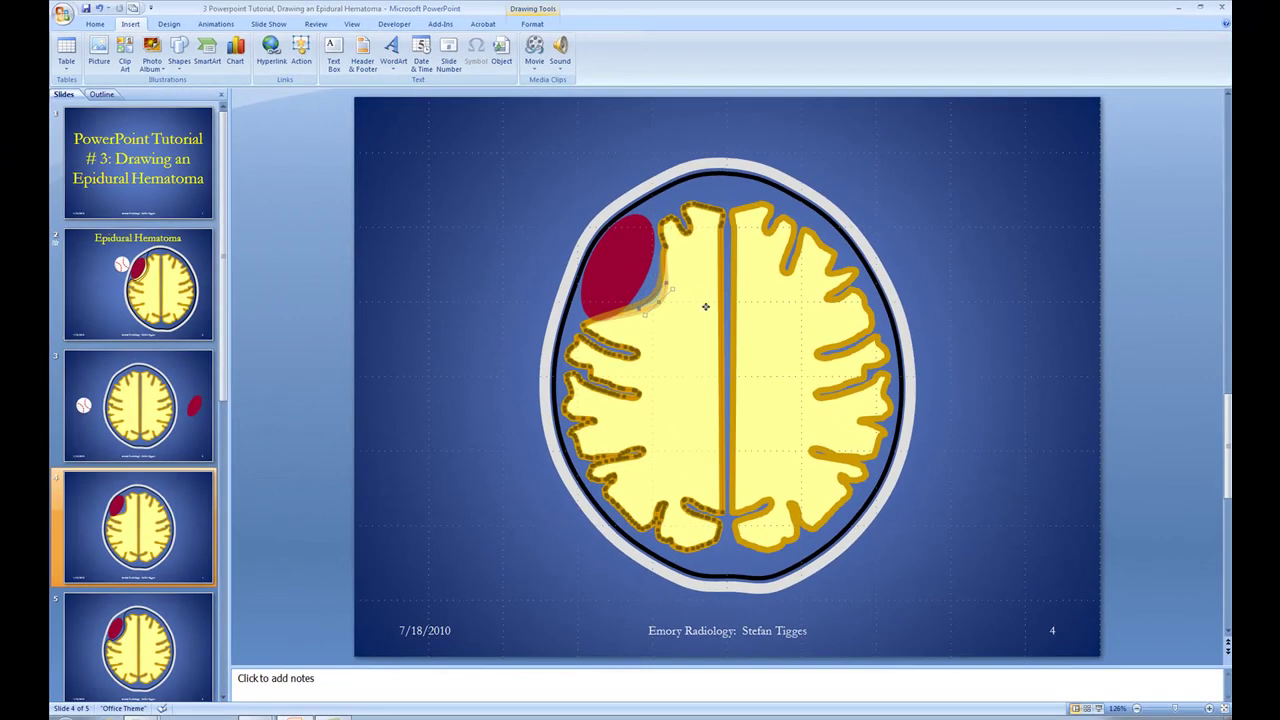
pyautogui.moveTo(705, 306); pyautogui.dragTo(668, 283)
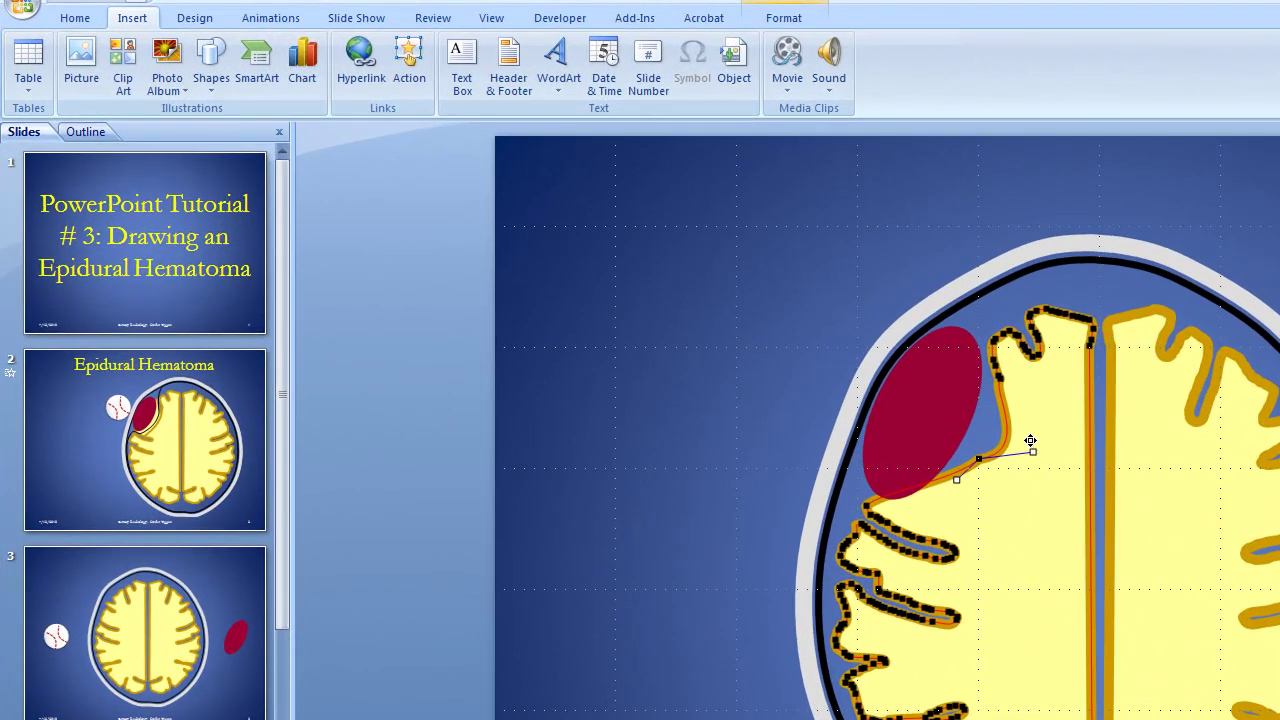
# Refine the dent's curve tangents, exit point editing, and move the red oval to the slide's right
pyautogui.moveTo(1030, 440); pyautogui.dragTo(1017, 418)
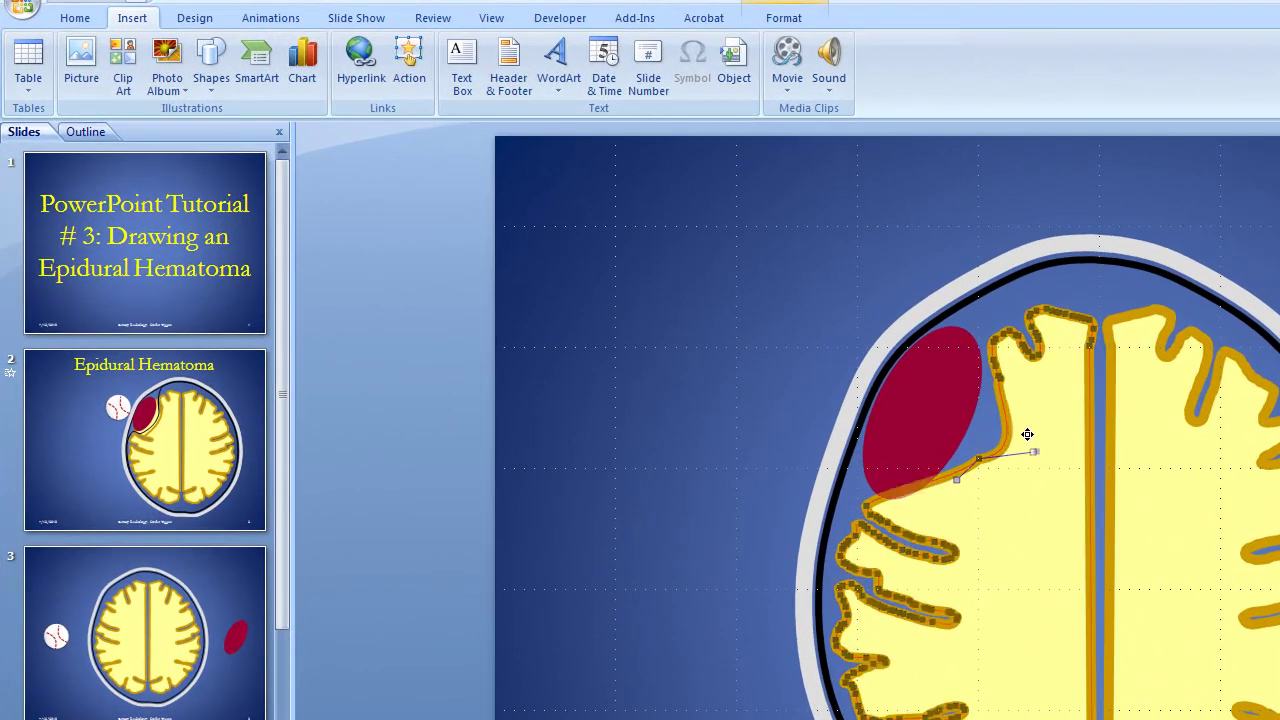
pyautogui.moveTo(956, 480); pyautogui.dragTo(975, 503)
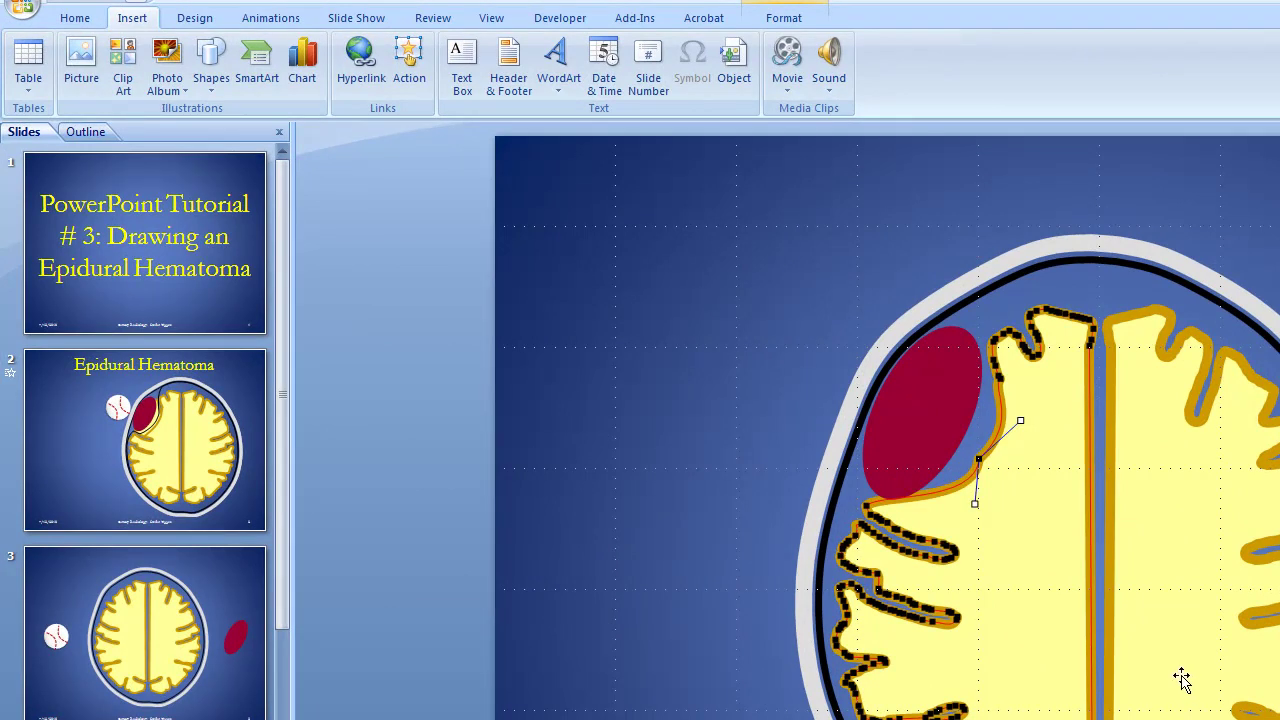
pyautogui.moveTo(973, 502); pyautogui.dragTo(948, 508)
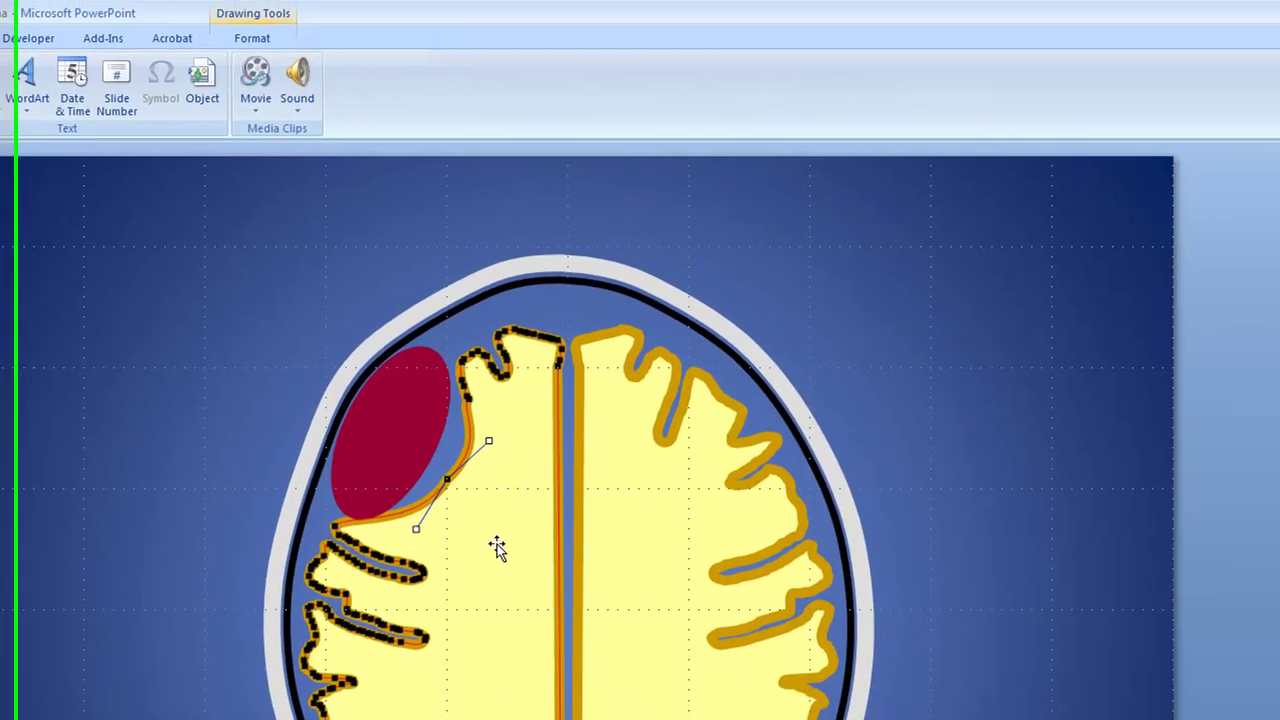
pyautogui.click(655, 527)
pyautogui.moveTo(348, 442); pyautogui.dragTo(993, 462)
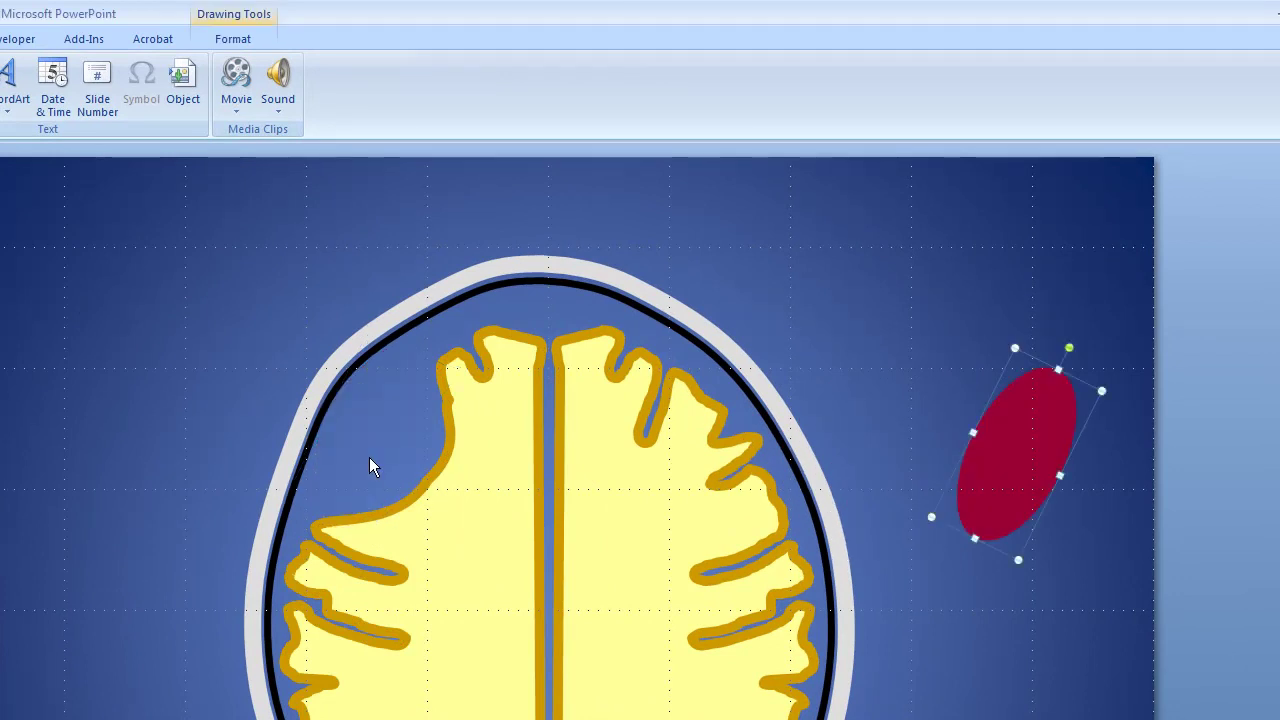
# Enter Edit Points on the black dura outline and pull its left side in toward the cortex
pyautogui.click(317, 423)
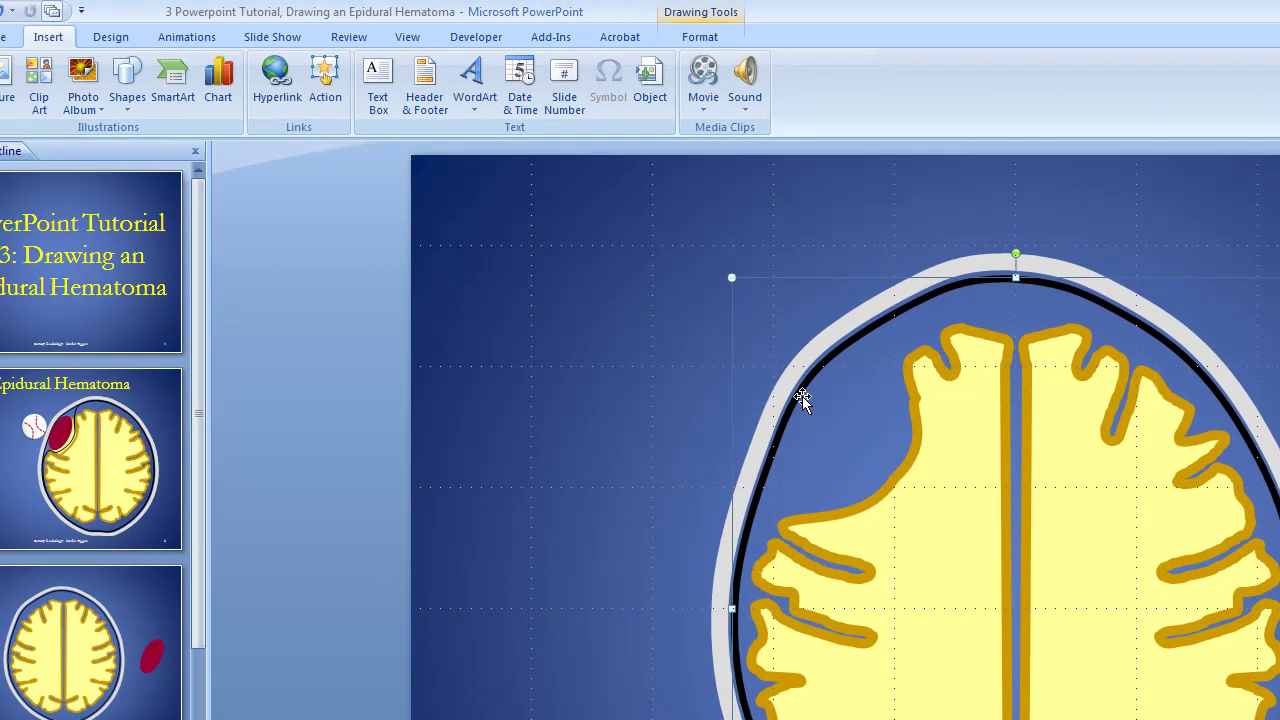
pyautogui.rightClick(794, 398)
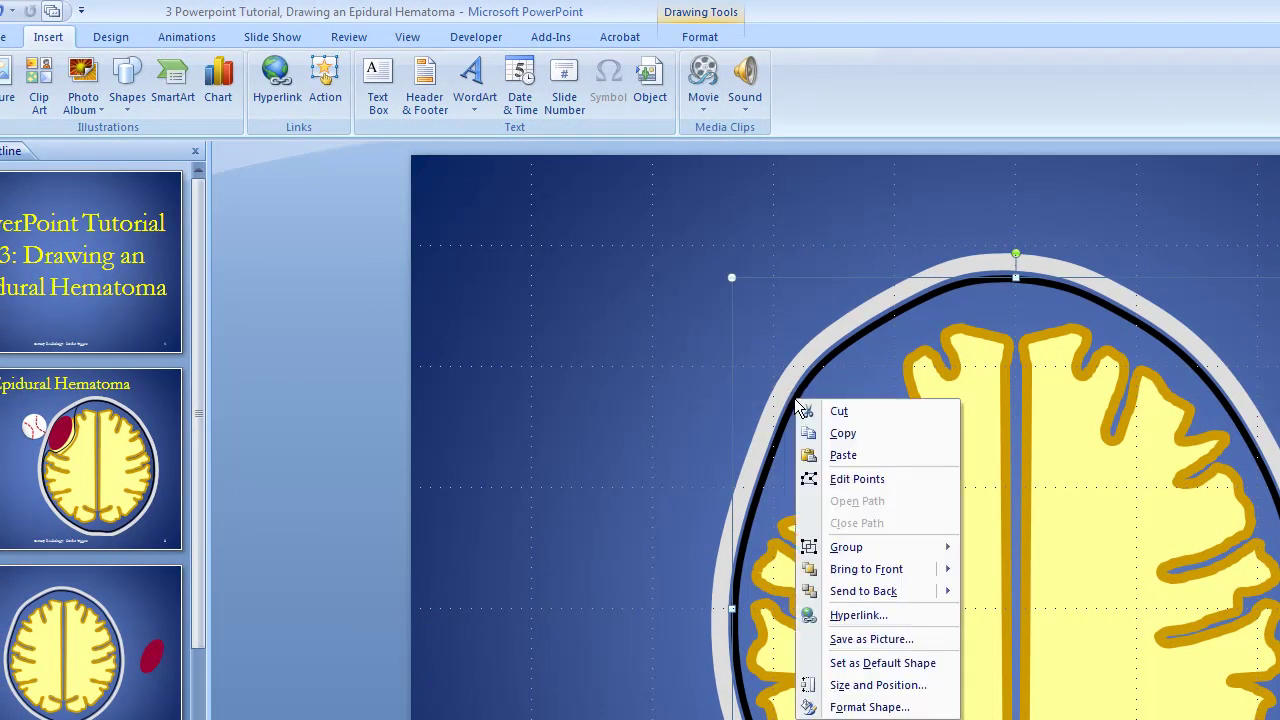
pyautogui.click(882, 482)
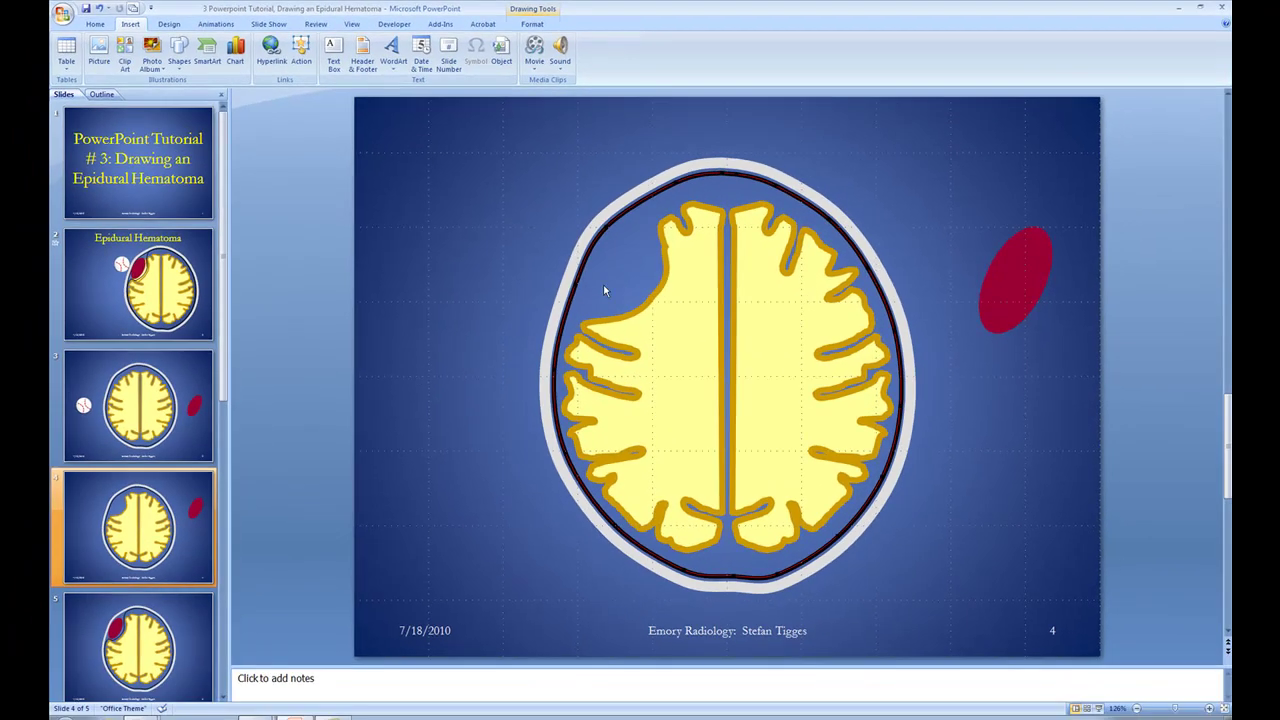
pyautogui.moveTo(576, 284); pyautogui.dragTo(594, 308)
pyautogui.moveTo(797, 352); pyautogui.dragTo(876, 451)
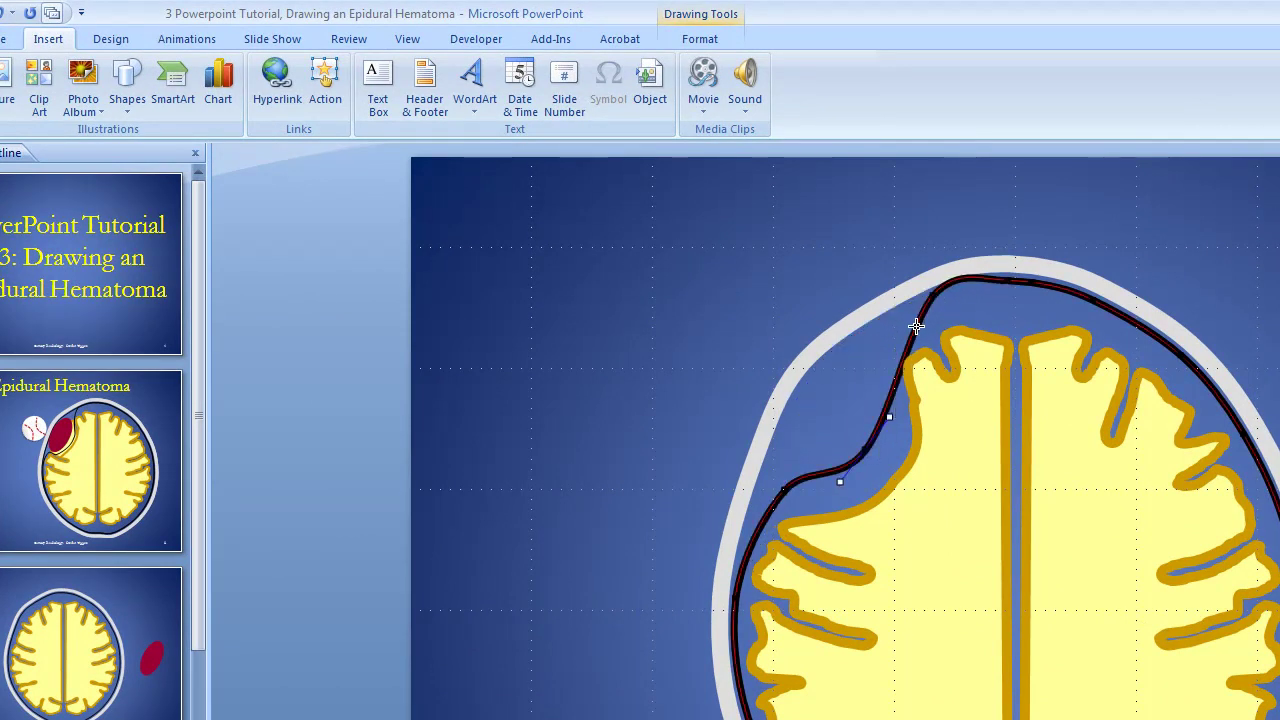
# Add a dura point near the skull's top-left and shape the curve down into the cortex dent
pyautogui.rightClick(916, 326)
pyautogui.click(960, 341)
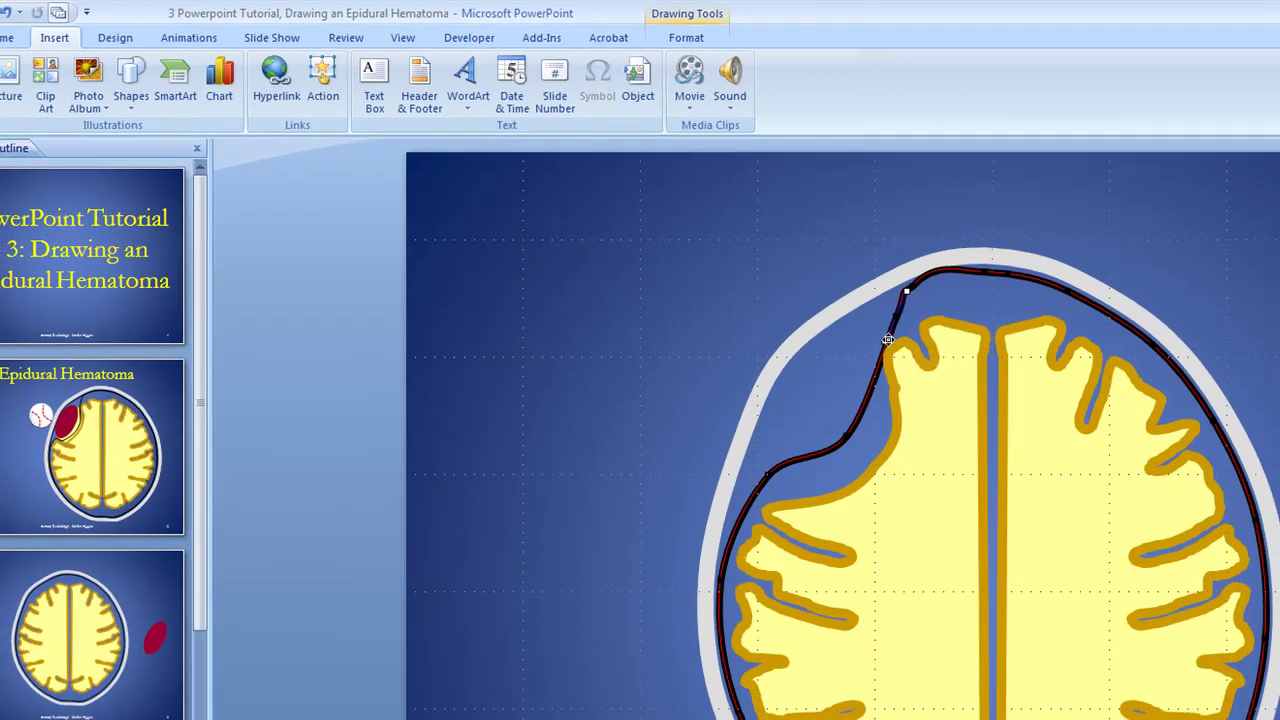
pyautogui.moveTo(719, 229)
pyautogui.mouseDown()
pyautogui.moveTo(724, 220)
pyautogui.moveTo(708, 241)
pyautogui.mouseUp()
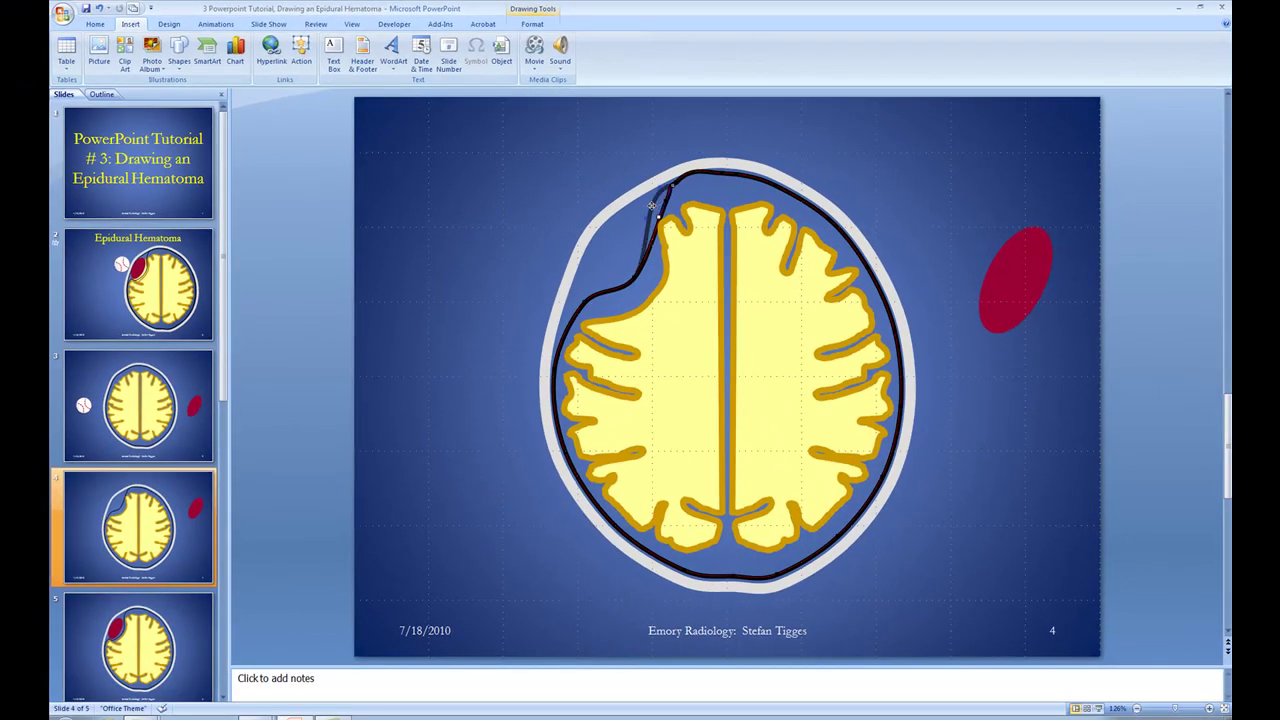
pyautogui.moveTo(652, 209); pyautogui.dragTo(652, 211)
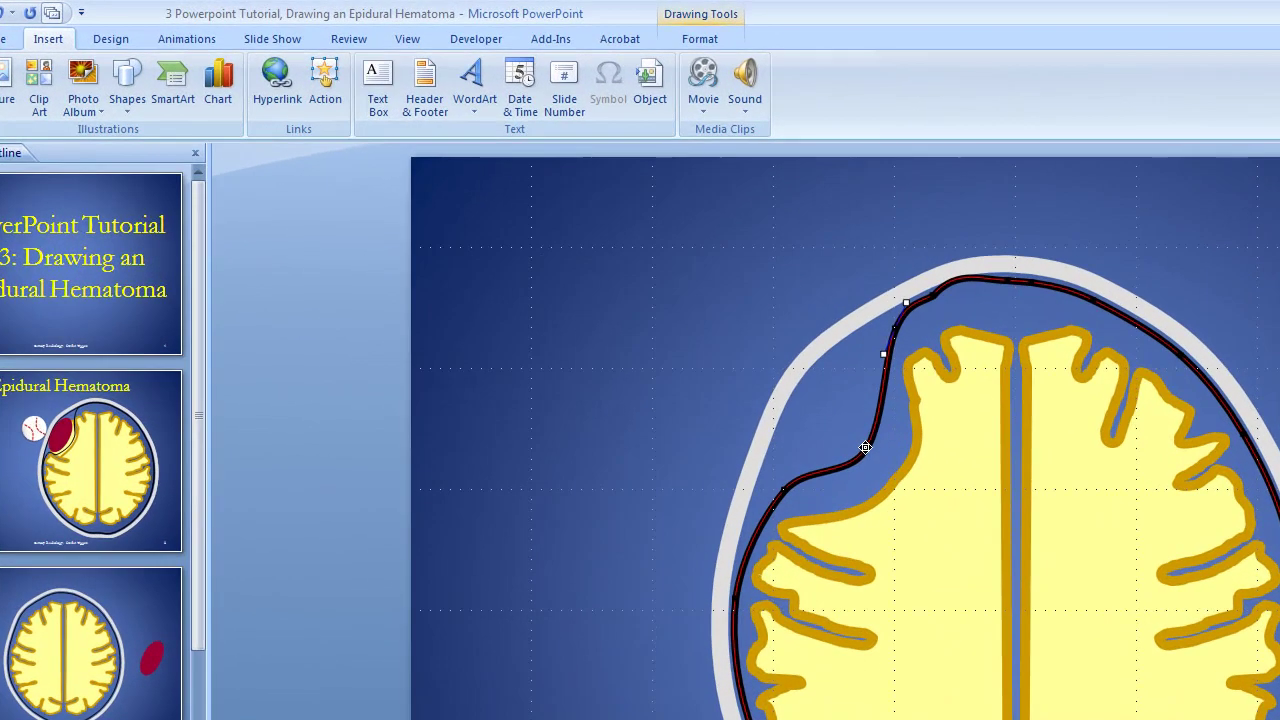
pyautogui.moveTo(865, 449); pyautogui.dragTo(884, 462)
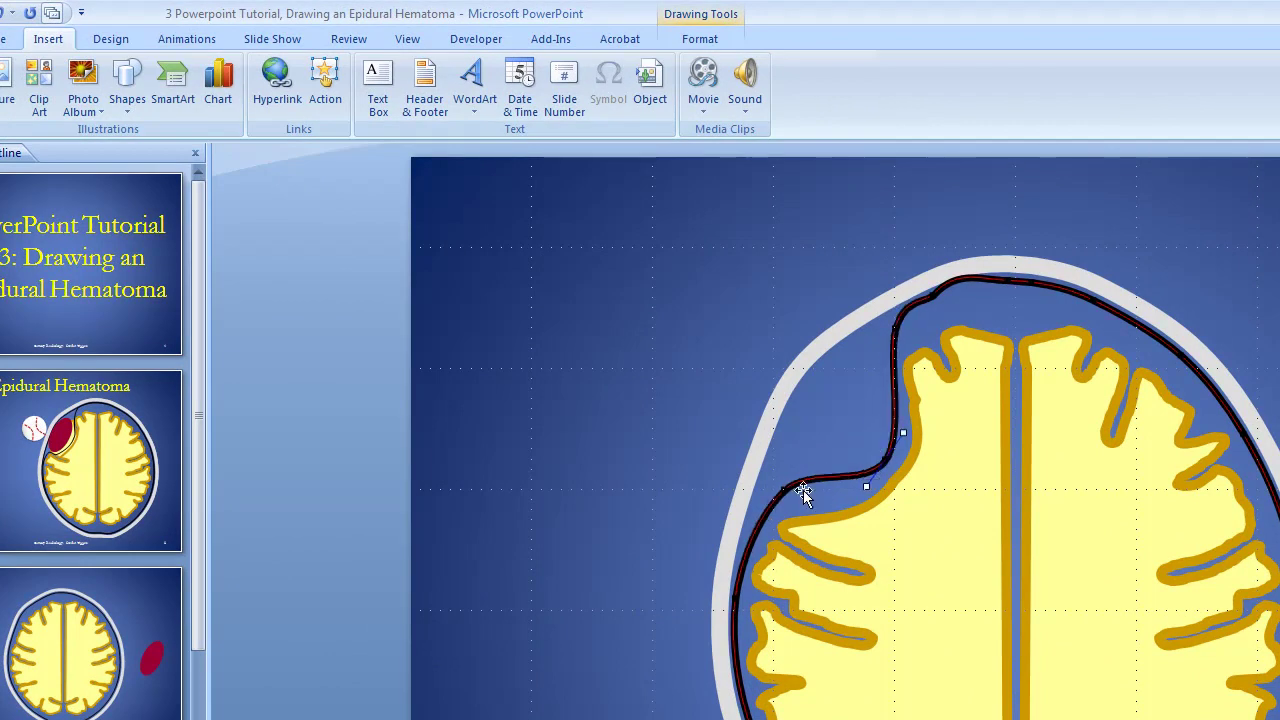
pyautogui.moveTo(786, 490); pyautogui.dragTo(788, 546)
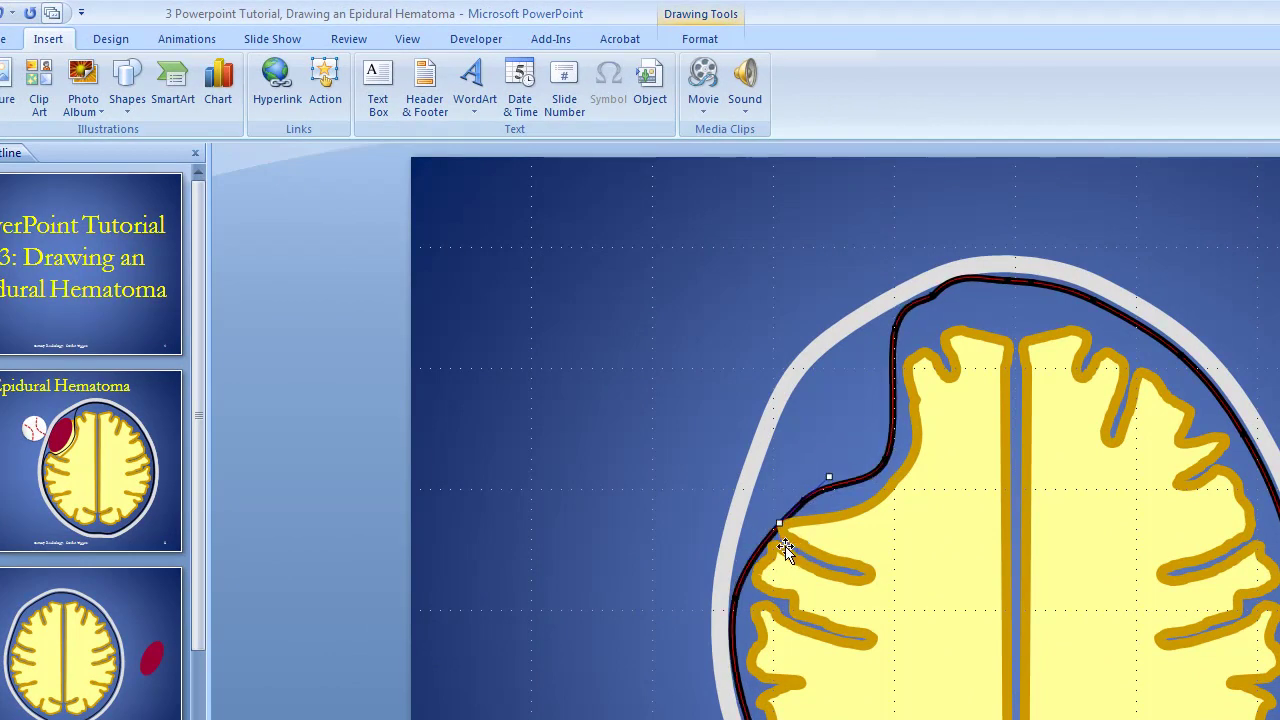
# Add another dura point, then set the red oval into the brain's upper-left gap
pyautogui.rightClick(776, 526)
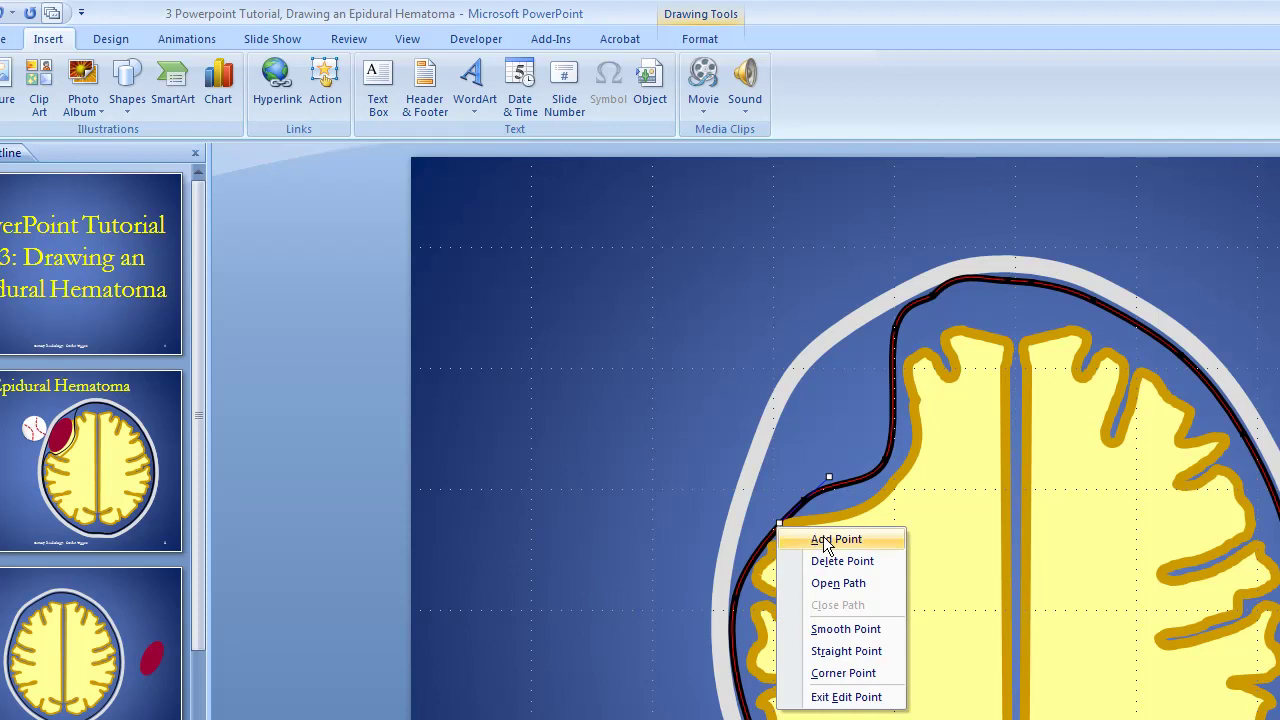
pyautogui.click(823, 538)
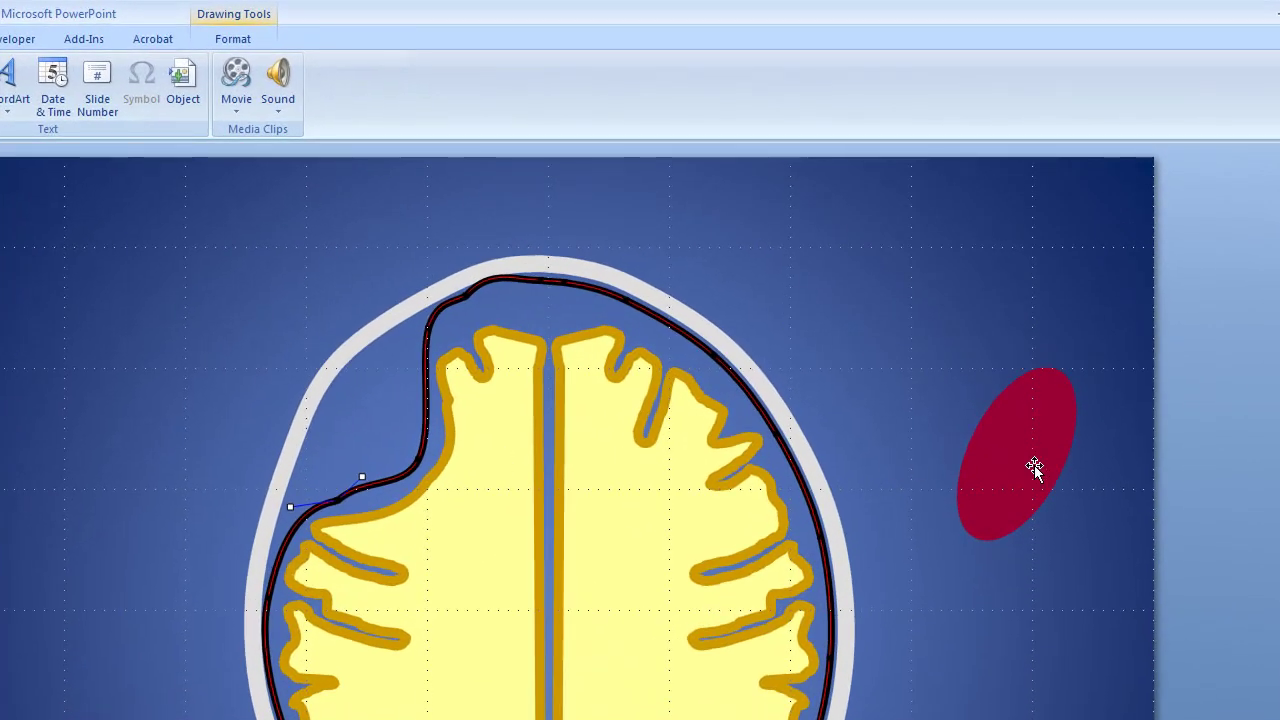
pyautogui.click(874, 298)
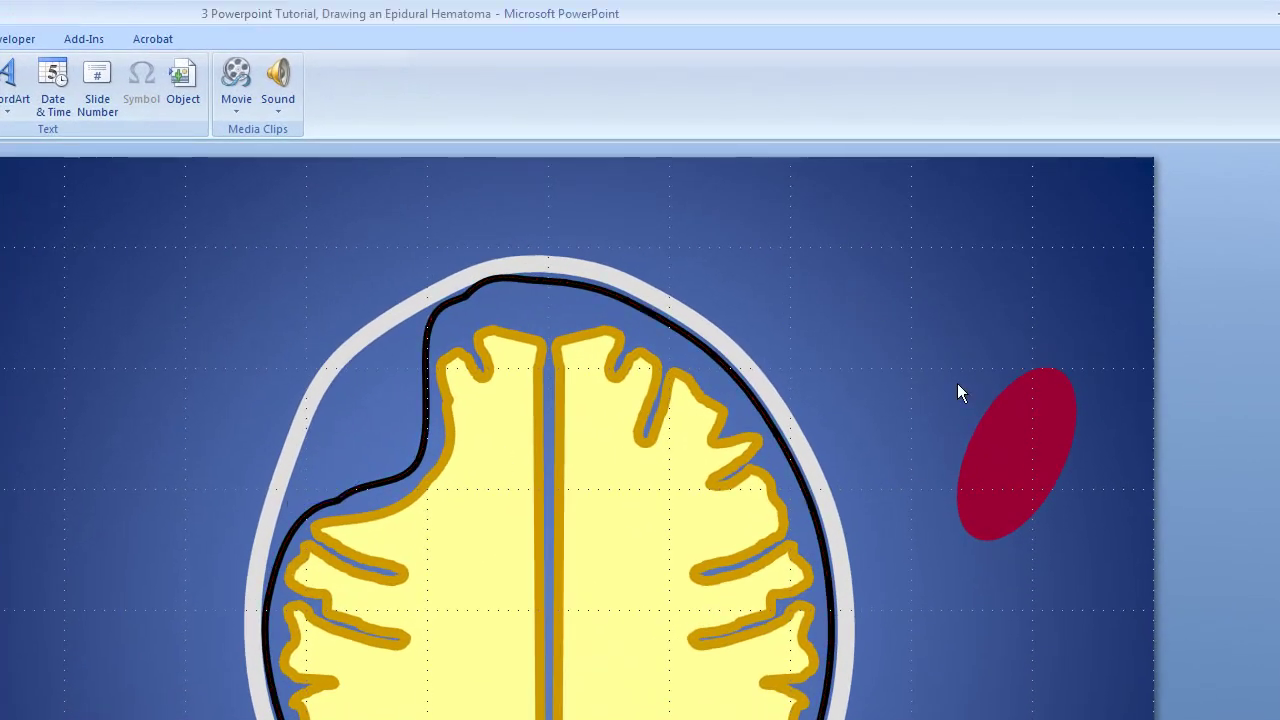
pyautogui.moveTo(1040, 442); pyautogui.dragTo(394, 412)
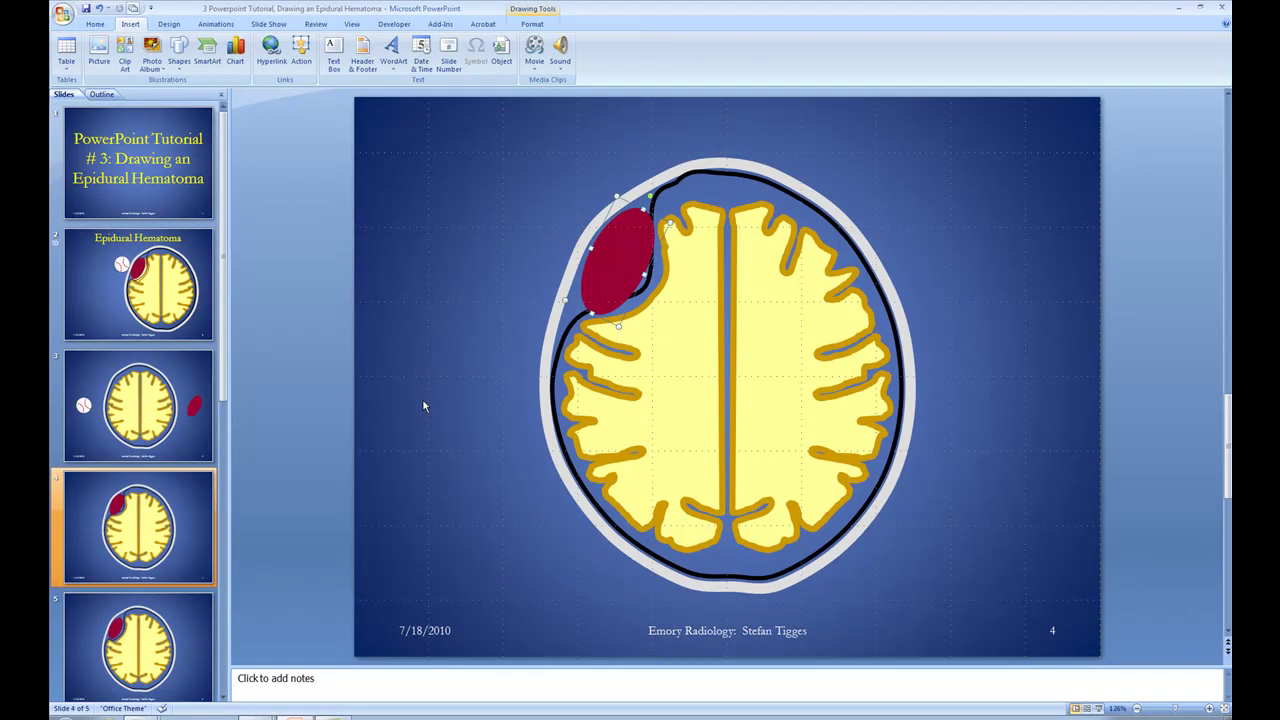
# Deselect the hematoma shape and return to slide 5 with the finished frontal hematoma
pyautogui.click(422, 398)
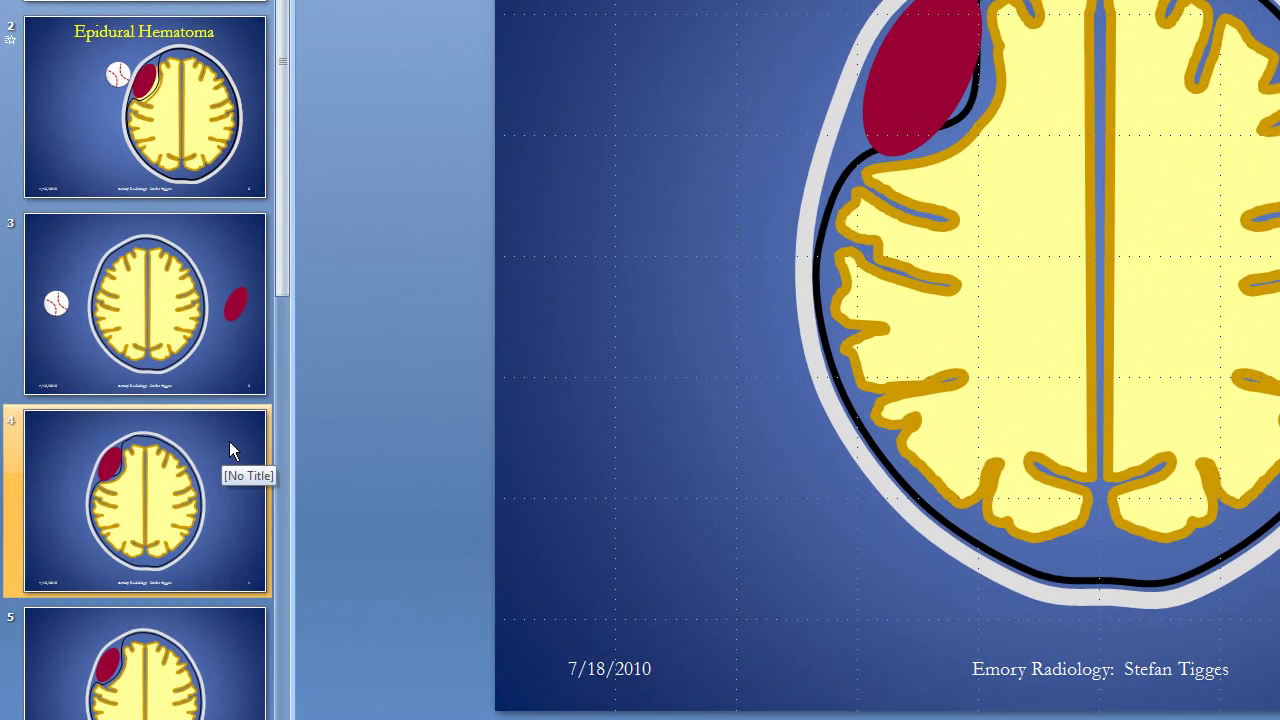
pyautogui.click(250, 668)
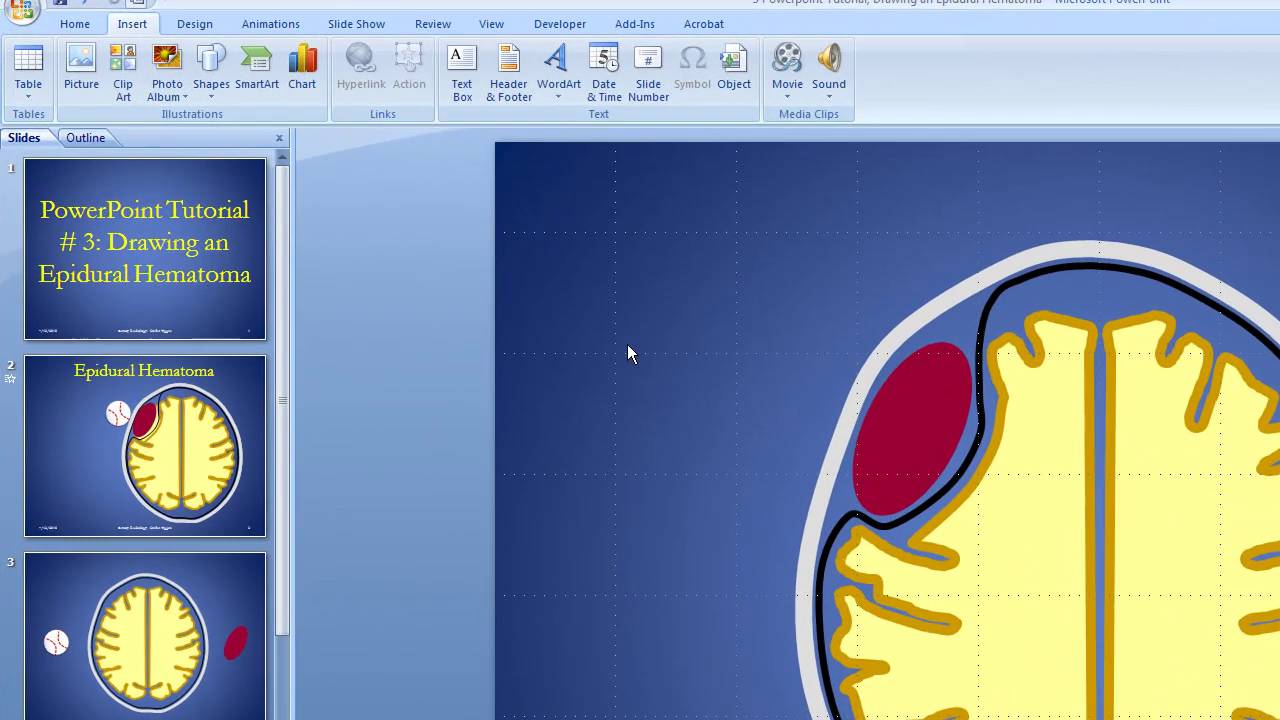
# Draw an oval left of the brain diagram, then stretch it taller and wider leftward
pyautogui.click(212, 91)
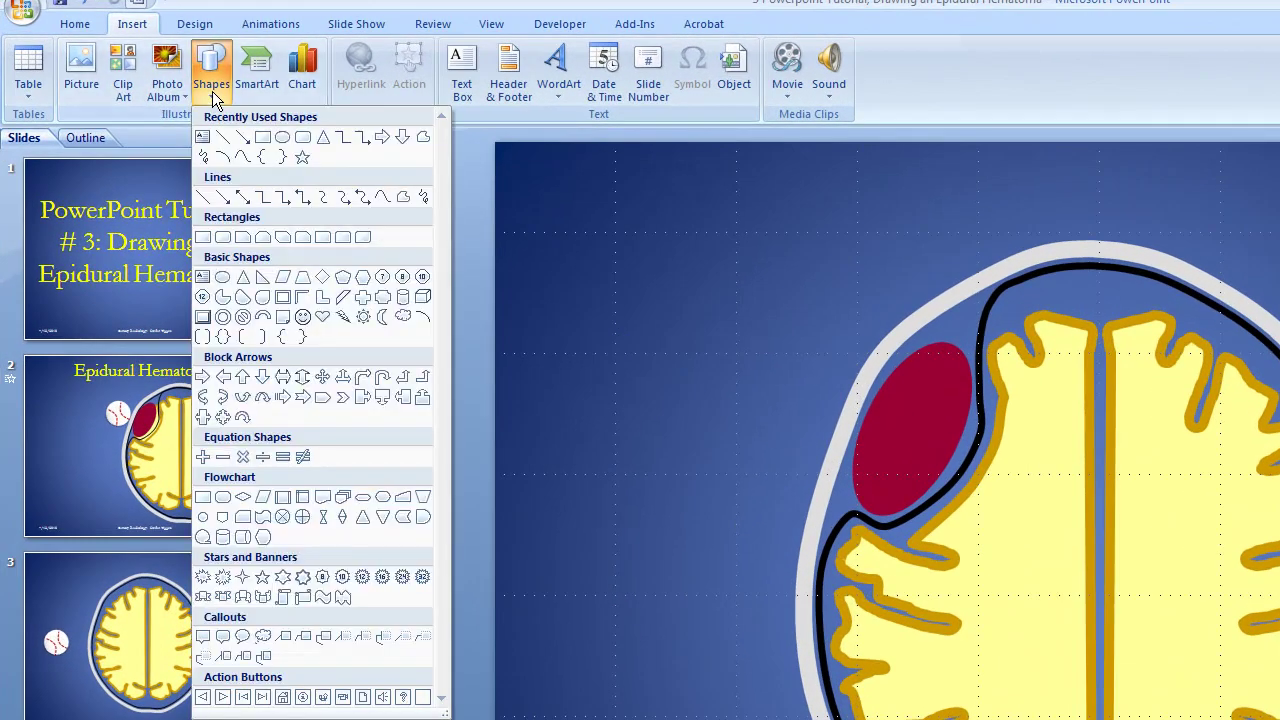
pyautogui.click(297, 145)
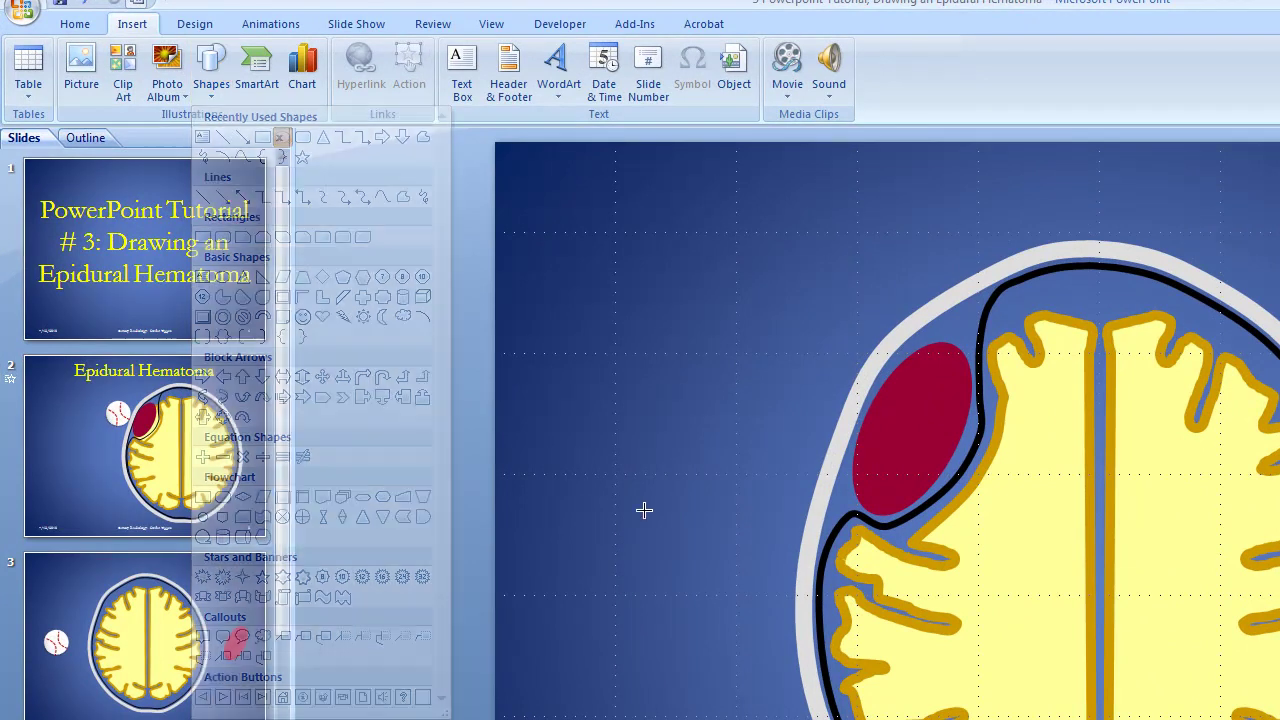
pyautogui.click(609, 379)
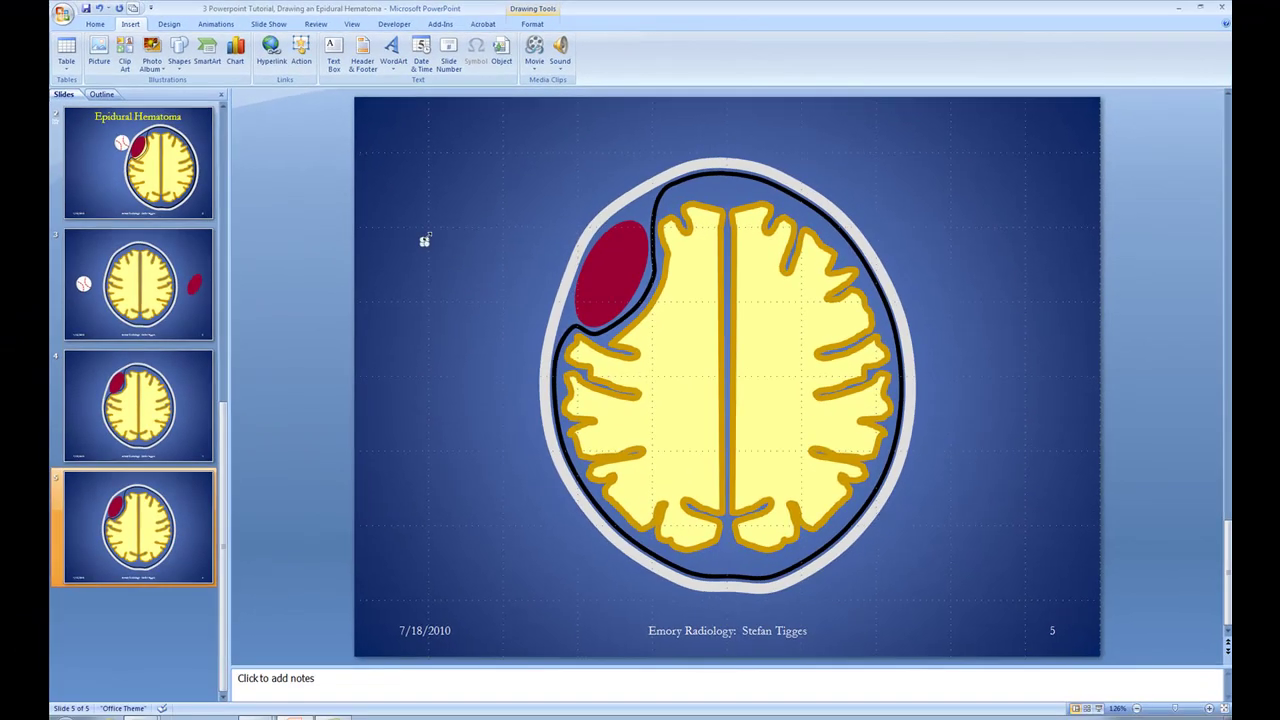
pyautogui.moveTo(424, 240); pyautogui.dragTo(526, 208)
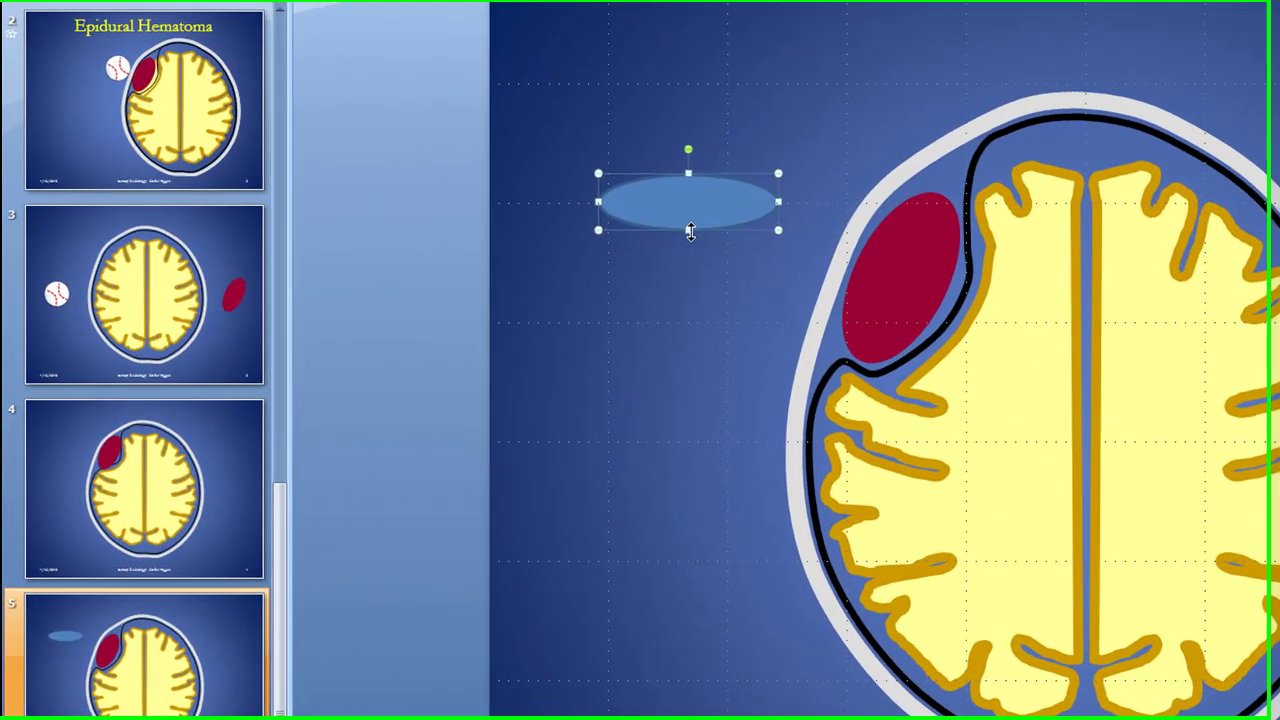
pyautogui.moveTo(690, 231); pyautogui.dragTo(677, 400)
pyautogui.moveTo(599, 281); pyautogui.dragTo(545, 284)
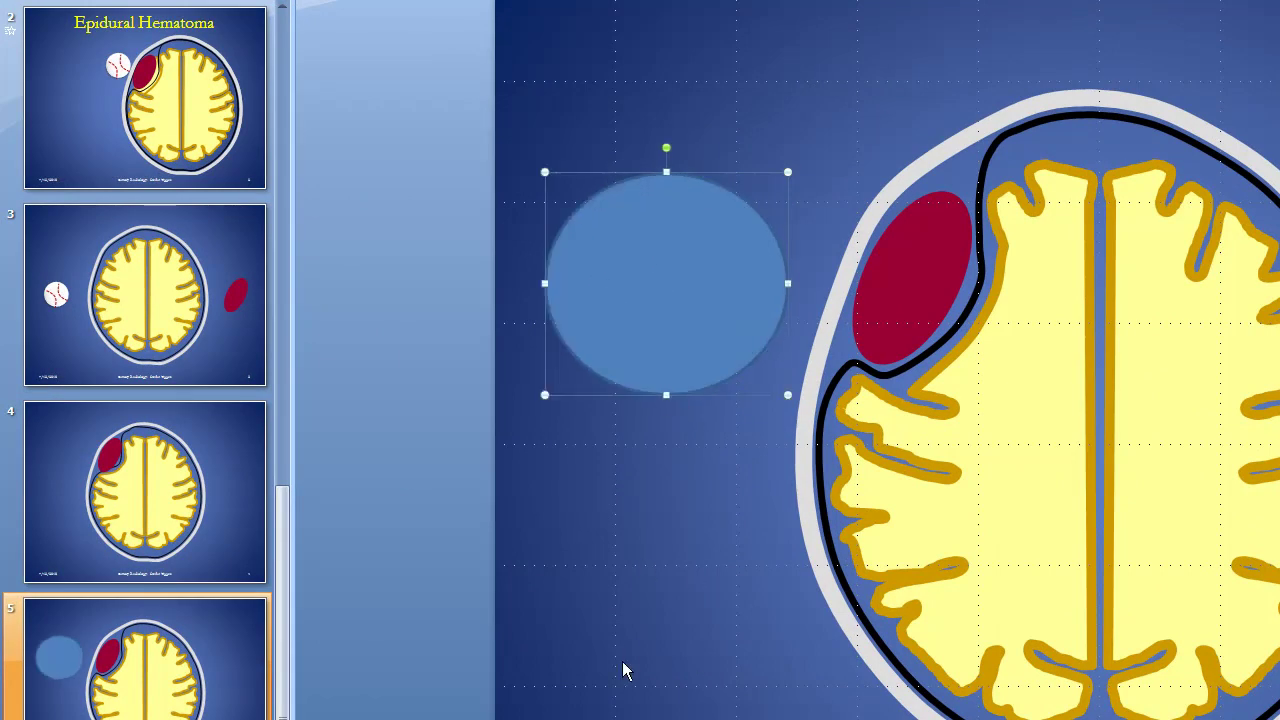
# Dismiss the oval's context menu without changes and select the brain diagram's outline shape
pyautogui.rightClick(591, 223)
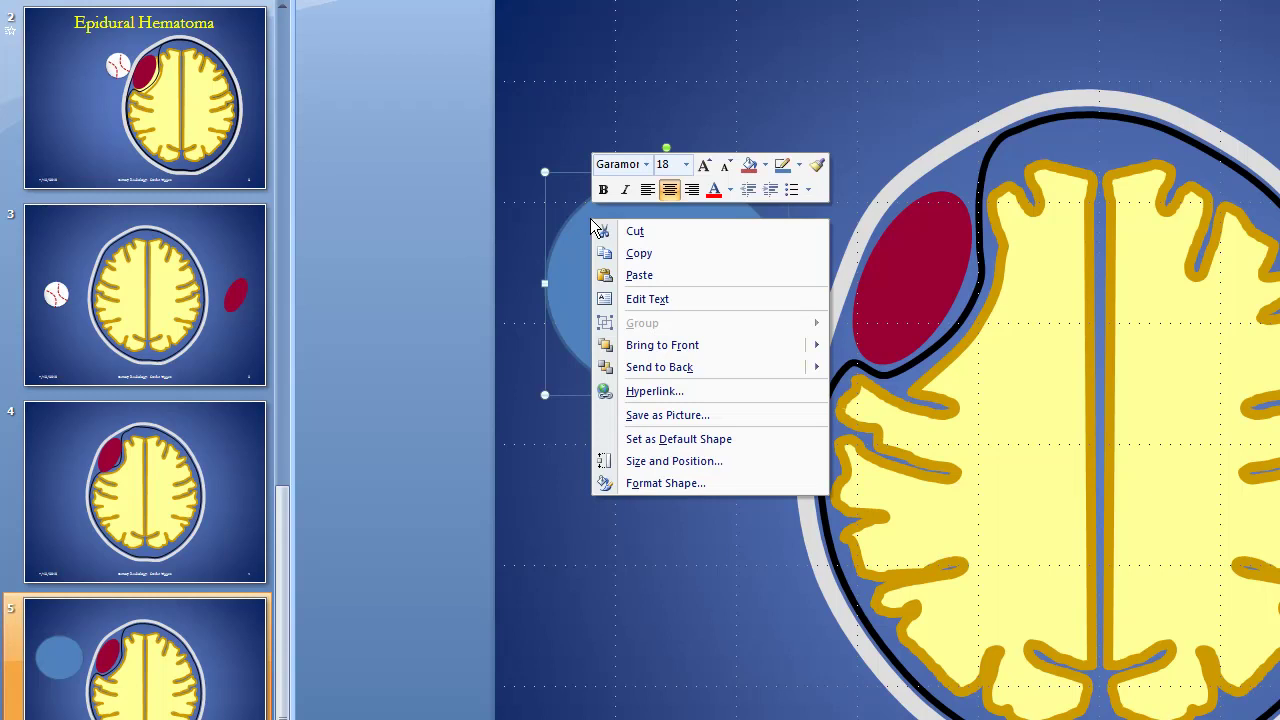
pyautogui.click(679, 635)
pyautogui.rightClick(609, 337)
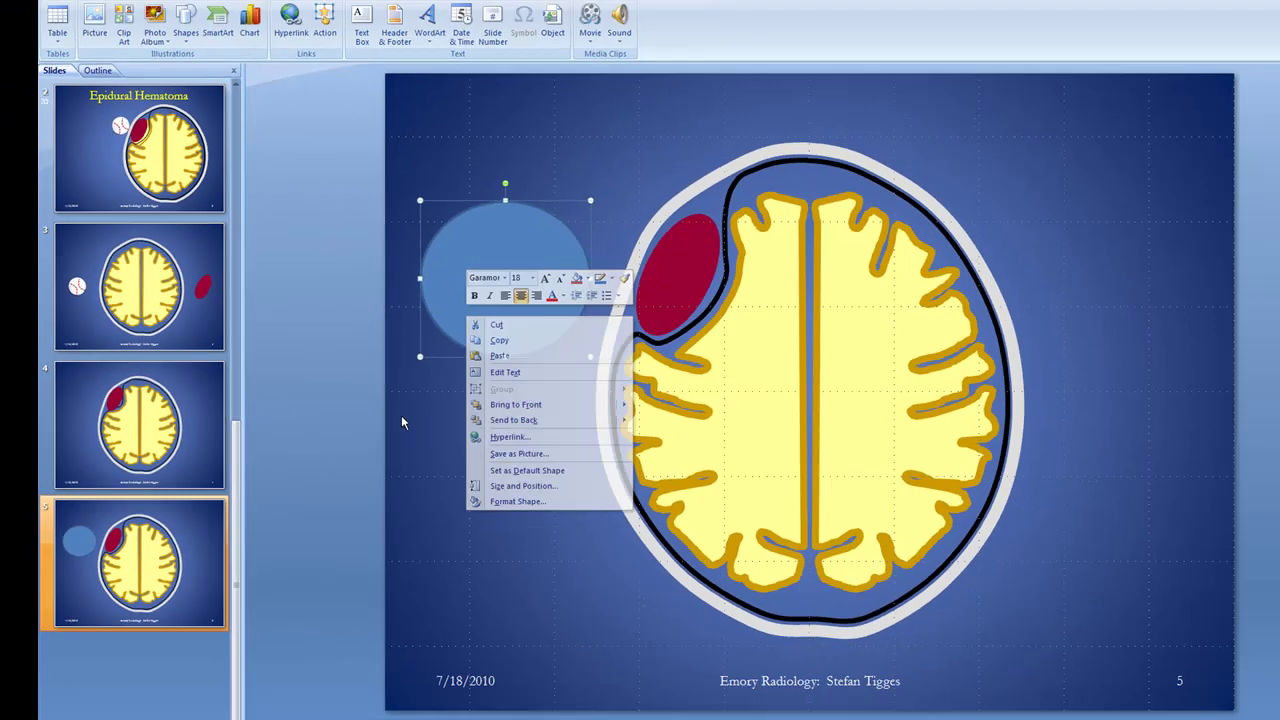
pyautogui.press('Escape')
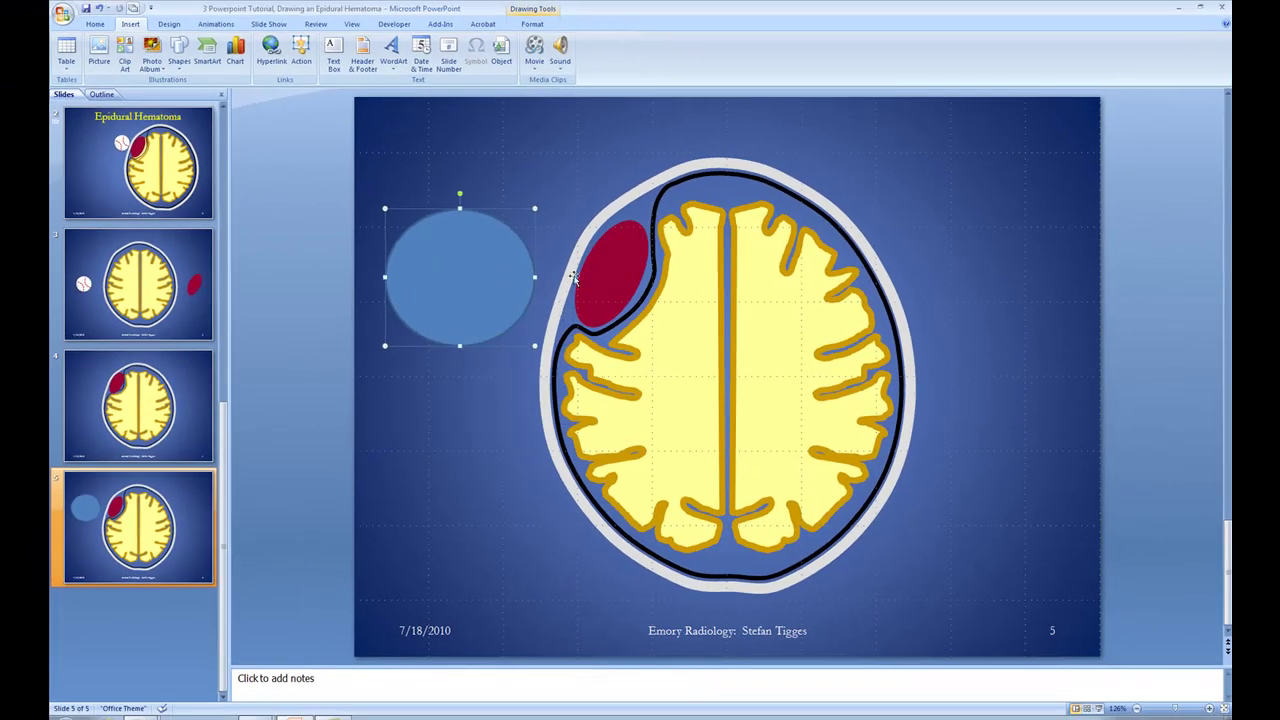
pyautogui.click(669, 404)
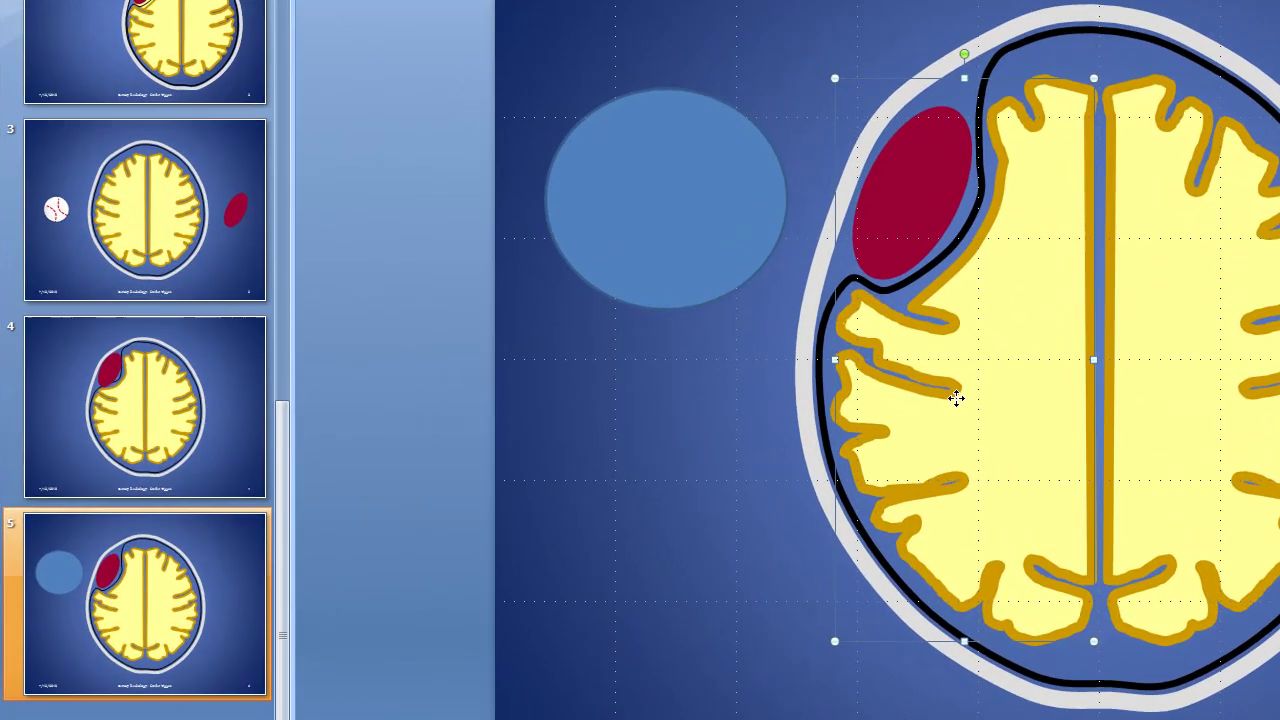
pyautogui.rightClick(640, 406)
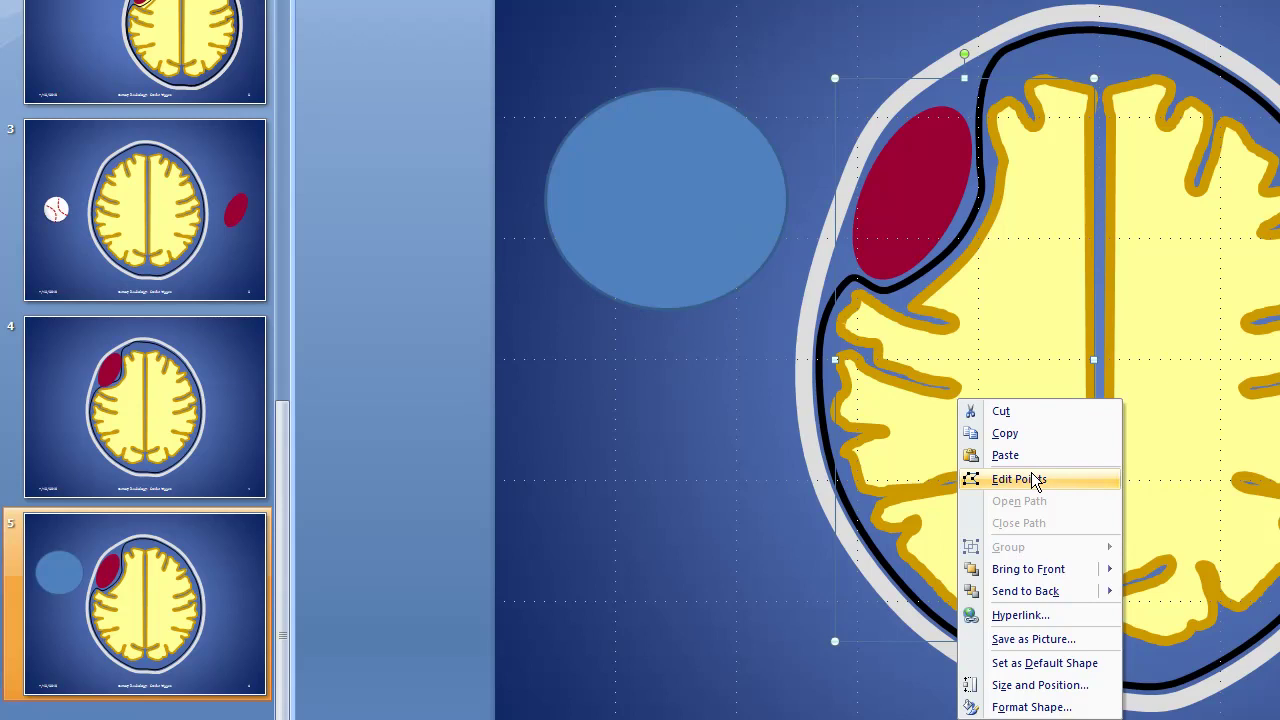
pyautogui.click(653, 548)
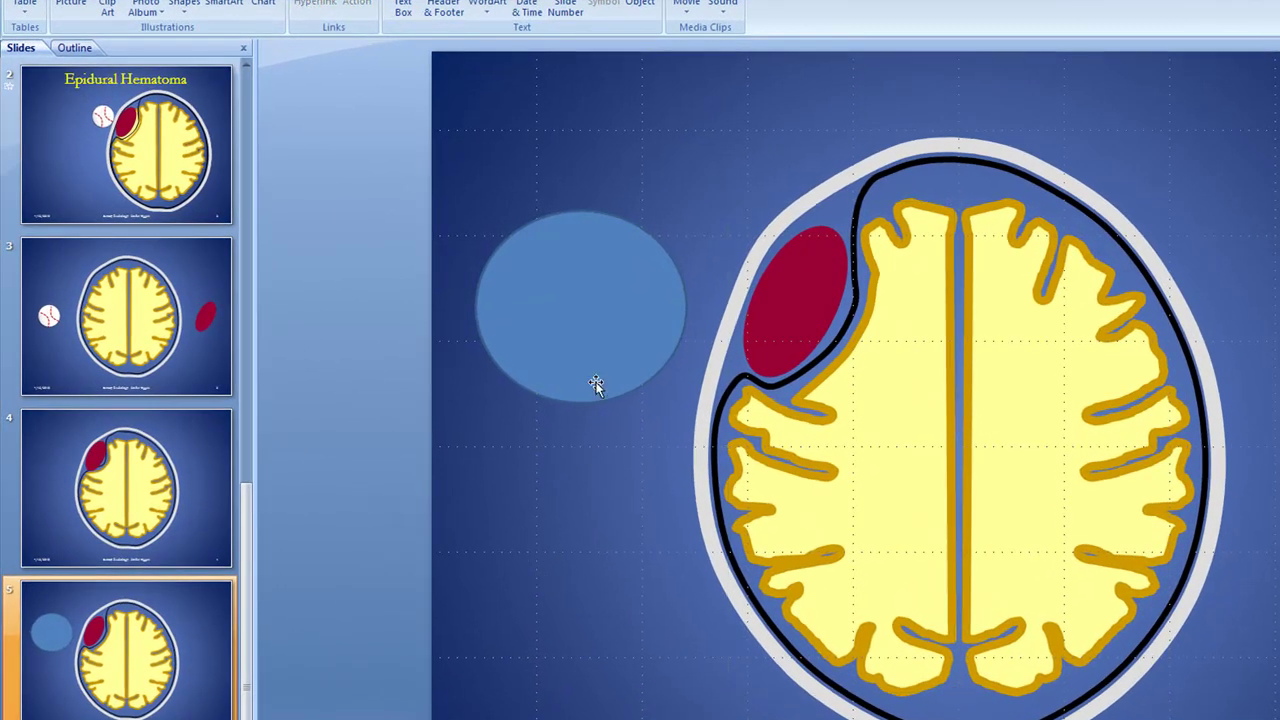
pyautogui.click(596, 386)
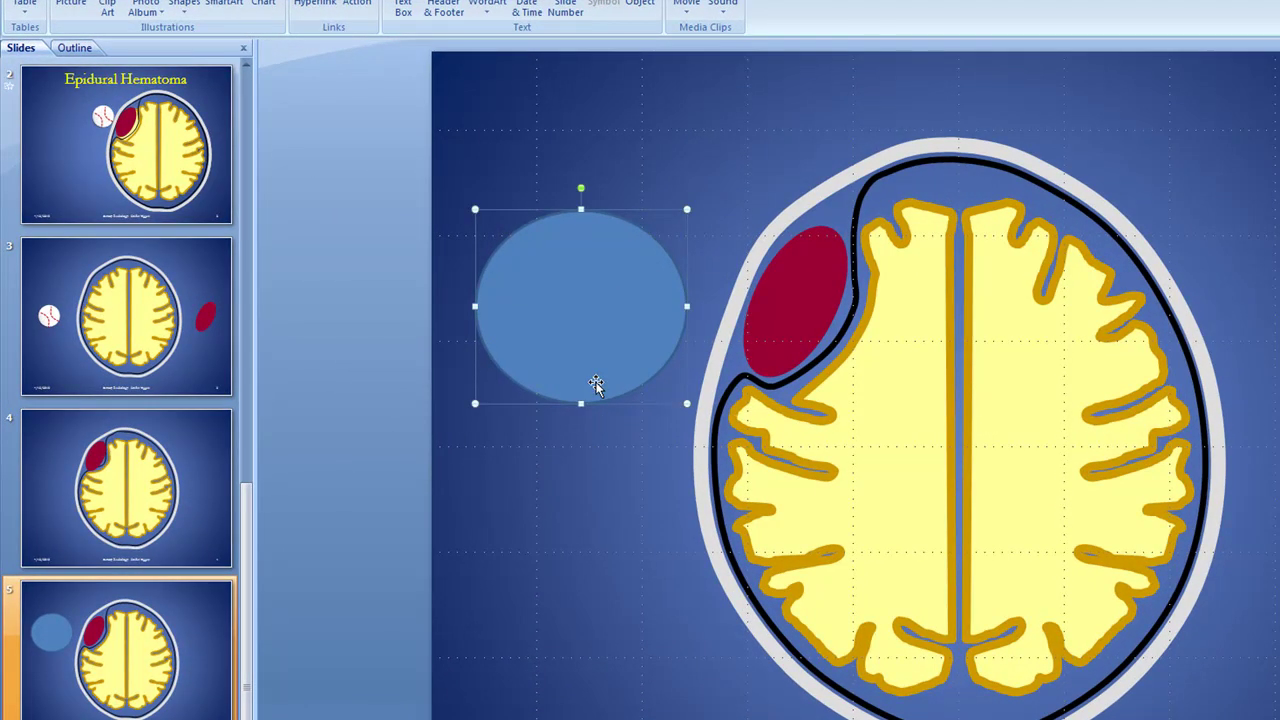